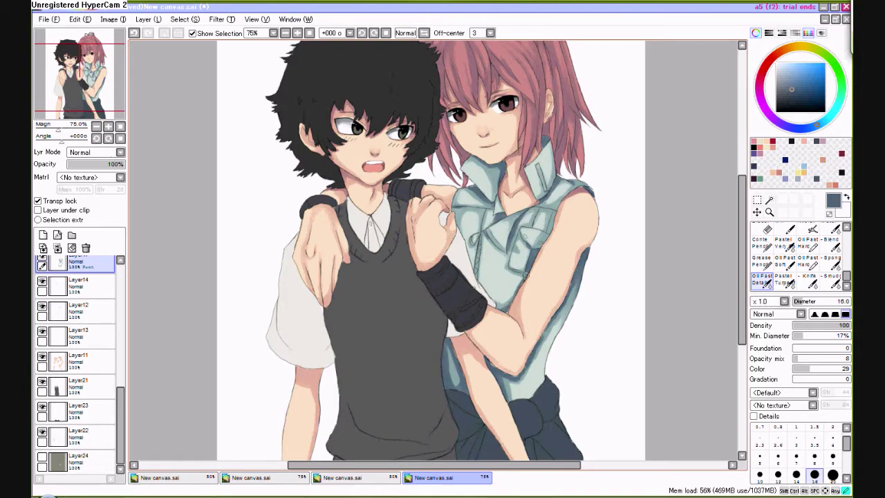
# Sample a muted teal from the pink-haired girl's sleeveless shirt and blend its blue shadows into the surrounding fabric
pyautogui.click(386, 32)
pyautogui.click(285, 32)
pyautogui.click(374, 33)
pyautogui.click(297, 32)
pyautogui.click(386, 33)
pyautogui.rightClick(580, 266)
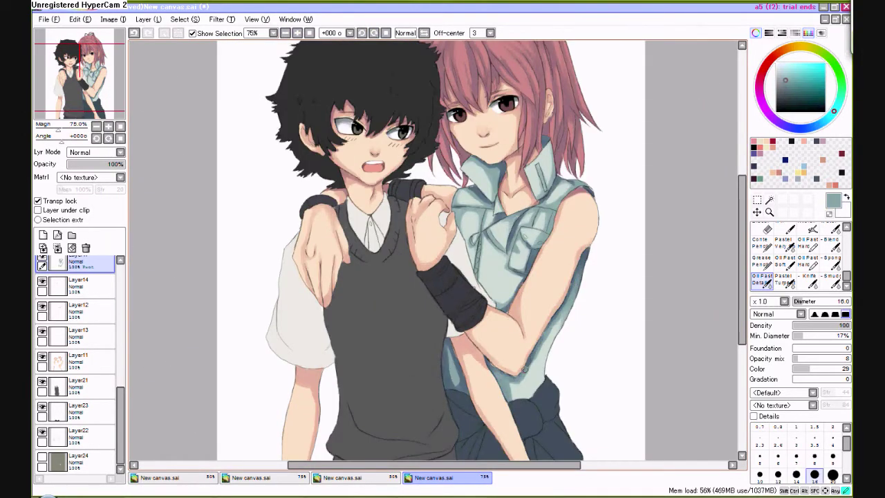
pyautogui.click(286, 33)
pyautogui.click(374, 32)
pyautogui.click(297, 32)
pyautogui.click(386, 32)
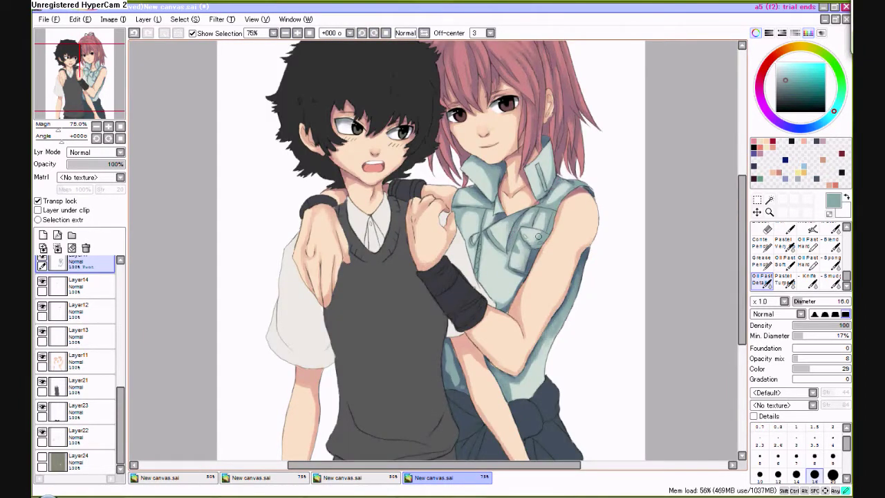
pyautogui.scroll(-1, 727, 228)
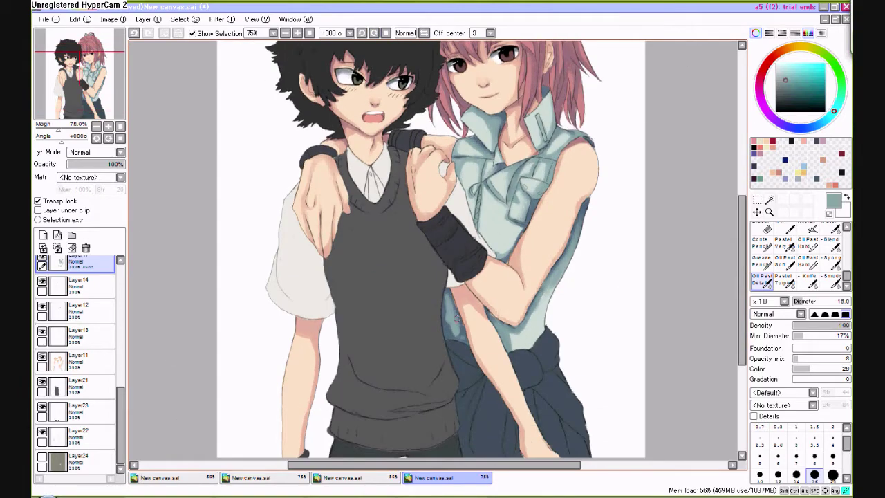
# Sample a pale teal from the shirt and paint soft highlight spots over its shaded areas
pyautogui.click(285, 32)
pyautogui.click(375, 32)
pyautogui.click(386, 33)
pyautogui.click(298, 33)
pyautogui.keyDown('alt'); pyautogui.click(501, 255); pyautogui.keyUp('alt')
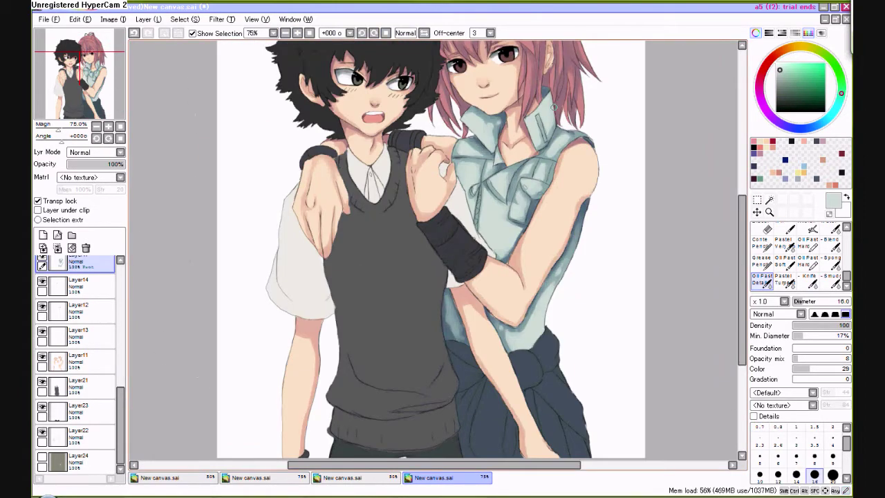
# Adjust the teal shirt layer's brightness to -14 and contrast to +23
pyautogui.scroll(1, 553, 107)
pyautogui.click(373, 33)
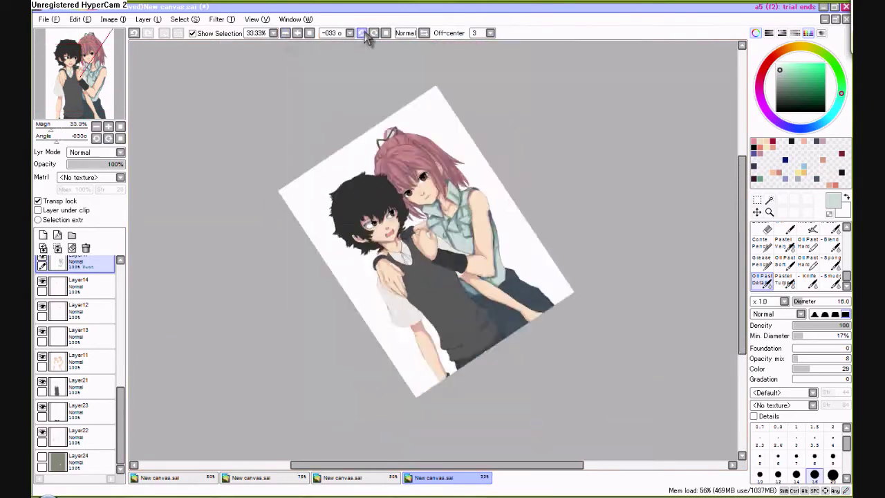
pyautogui.click(361, 32)
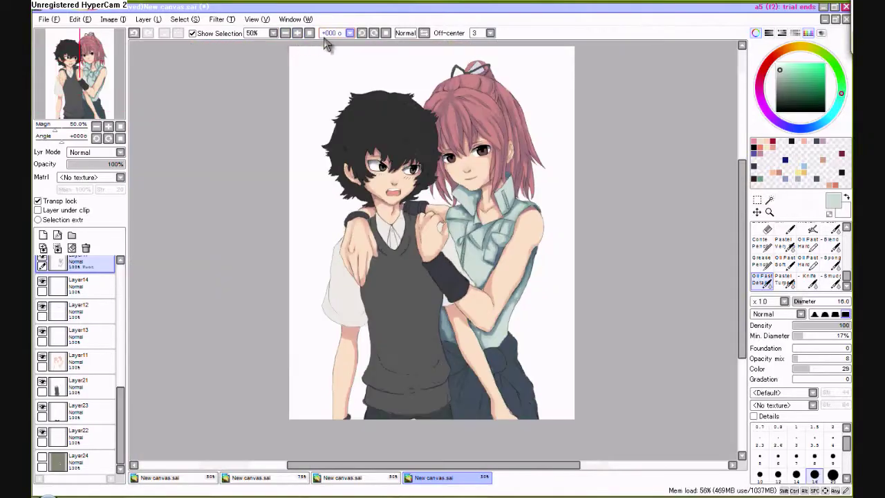
pyautogui.hotkey('ctrl', 'u')
pyautogui.moveTo(734, 196); pyautogui.dragTo(730, 207)
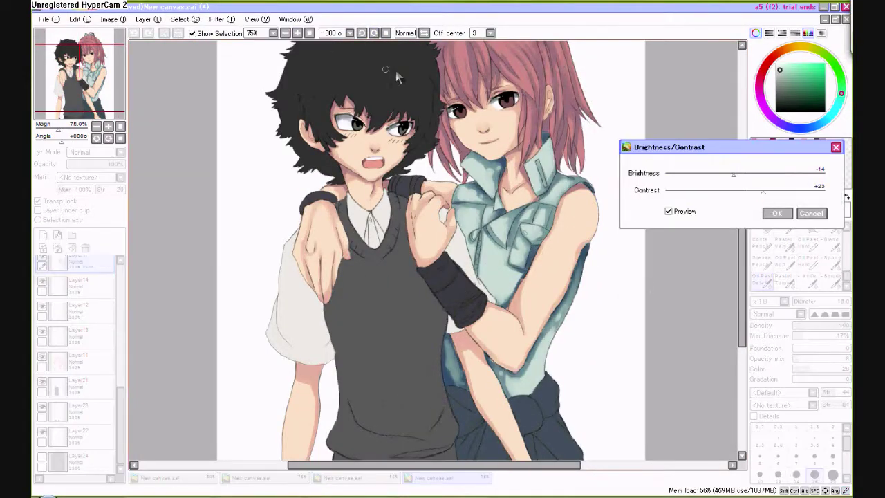
pyautogui.click(373, 32)
pyautogui.click(361, 33)
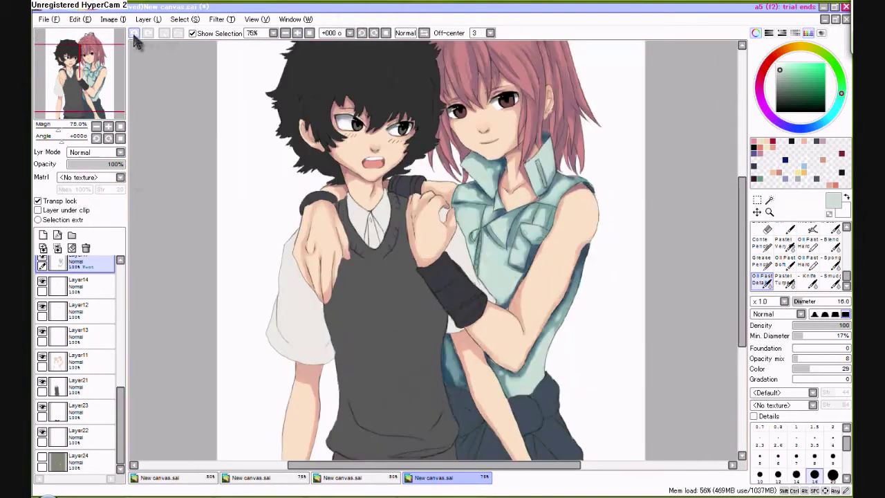
pyautogui.click(223, 19)
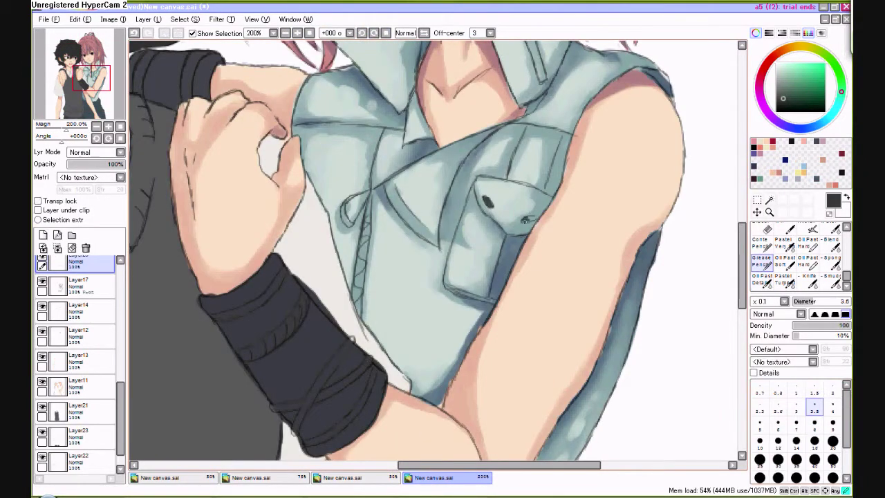
# Paint a dark accent along the shirt's lapel fold beside the chest pocket with the size 16 Oil Pastel Detail brush
pyautogui.moveTo(388, 196); pyautogui.dragTo(432, 238)
pyautogui.click(759, 277)
pyautogui.click(374, 32)
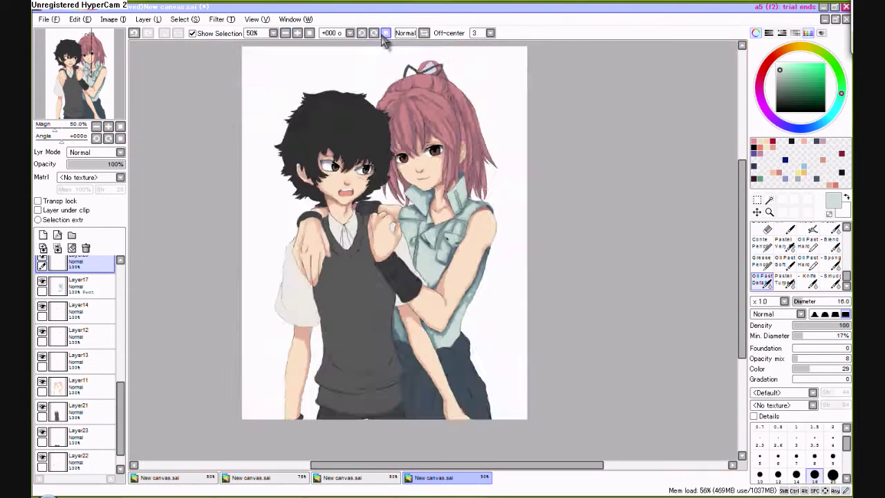
pyautogui.moveTo(378, 181); pyautogui.dragTo(376, 121)
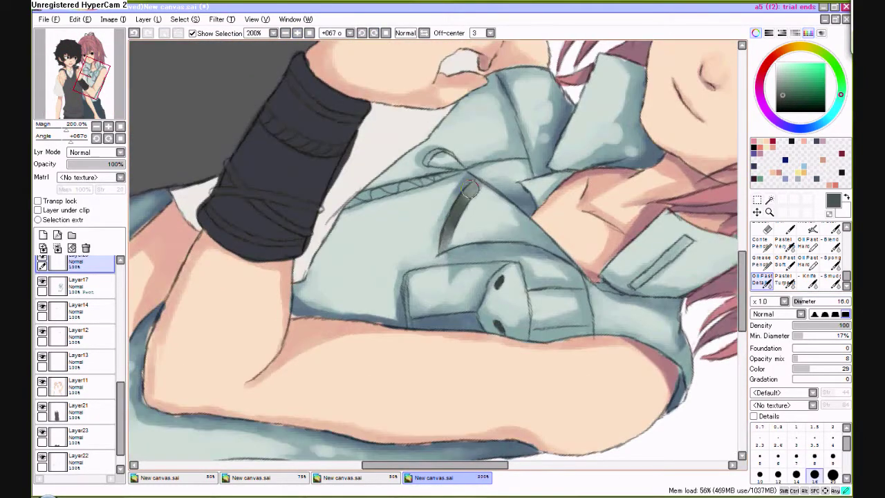
pyautogui.click(296, 33)
pyautogui.click(297, 32)
# Add a new layer and paint the hanging cord on the shirt front in light grey with a dark teal end
pyautogui.scroll(3, 290, 61)
pyautogui.hotkey('ctrl', 'shift', 'n')
pyautogui.moveTo(382, 243); pyautogui.dragTo(374, 284)
pyautogui.scroll(-3, 385, 272)
pyautogui.scroll(4, 360, 263)
pyautogui.moveTo(357, 280); pyautogui.dragTo(358, 315)
pyautogui.moveTo(360, 265); pyautogui.dragTo(358, 305)
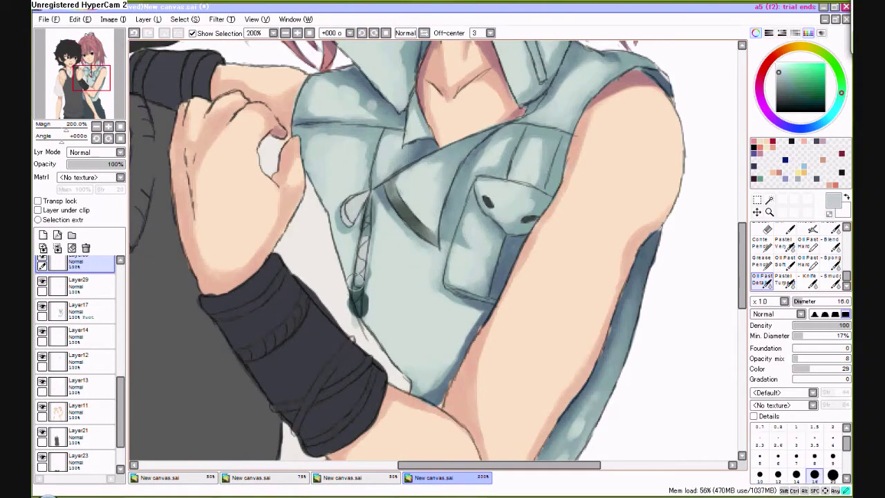
# Erase the excess paint around the cord's end and darken the small loop above it with a size 3 brush
pyautogui.press('e')
pyautogui.moveTo(359, 274); pyautogui.dragTo(361, 325)
pyautogui.scroll(-2, 366, 207)
pyautogui.click(361, 32)
pyautogui.click(361, 32)
pyautogui.click(361, 32)
pyautogui.click(373, 32)
pyautogui.scroll(4, 387, 242)
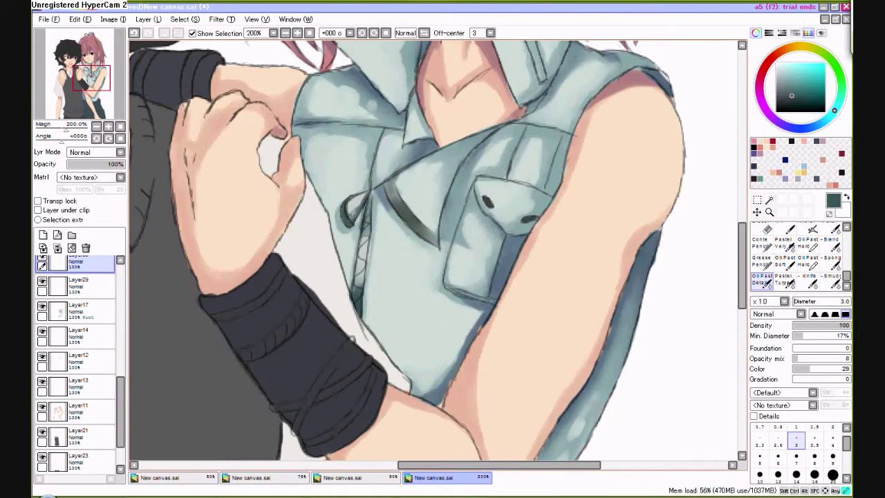
# Mirror the canvas view to check the whole illustration, and restore its normal orientation
pyautogui.scroll(-3, 322, 182)
pyautogui.scroll(4, 321, 182)
pyautogui.scroll(-3, 319, 107)
pyautogui.hotkey('ctrl', 'u')
pyautogui.moveTo(734, 197); pyautogui.dragTo(691, 197)
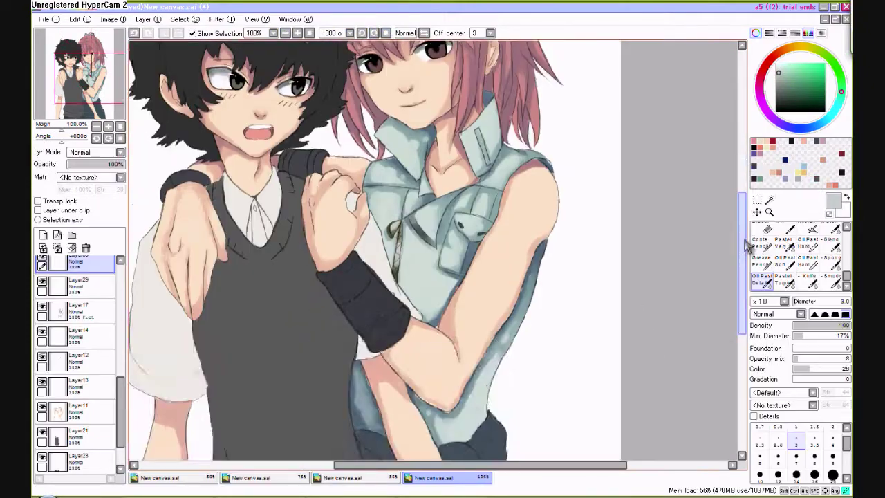
pyautogui.click(286, 33)
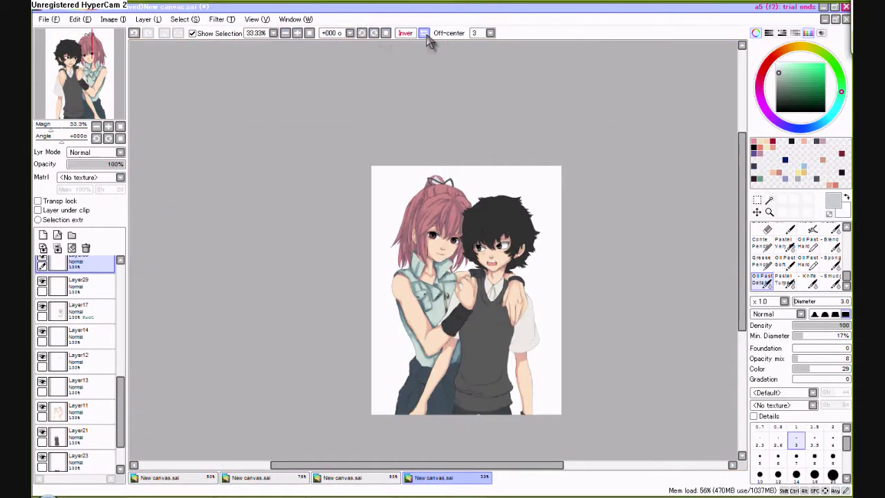
pyautogui.click(424, 34)
pyautogui.scroll(2, 429, 242)
# Select the pink hair layer and shade the bangs in dark purple with a size 9 brush
pyautogui.click(762, 85)
pyautogui.click(796, 91)
pyautogui.click(834, 456)
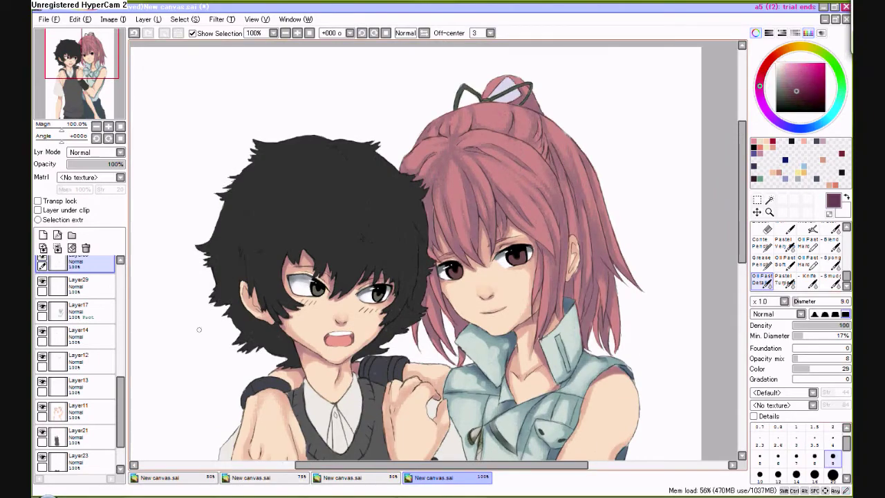
pyautogui.scroll(5, 76, 360)
pyautogui.click(76, 342)
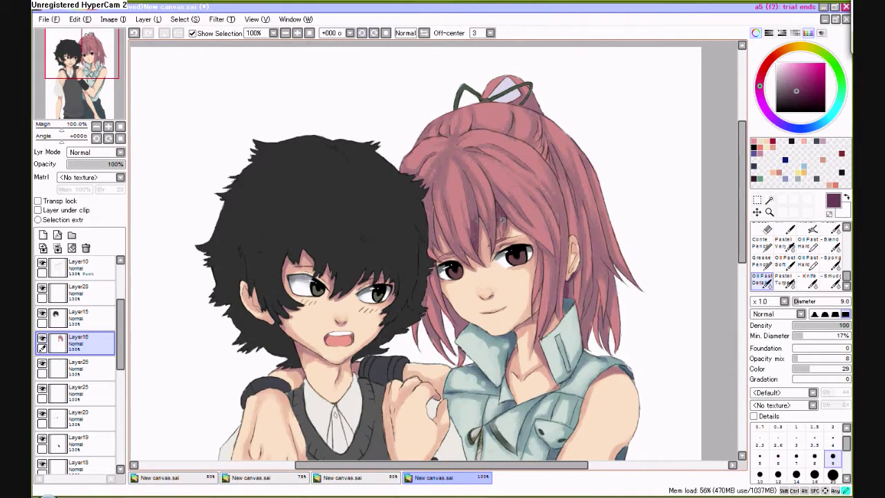
pyautogui.click(285, 34)
pyautogui.click(297, 33)
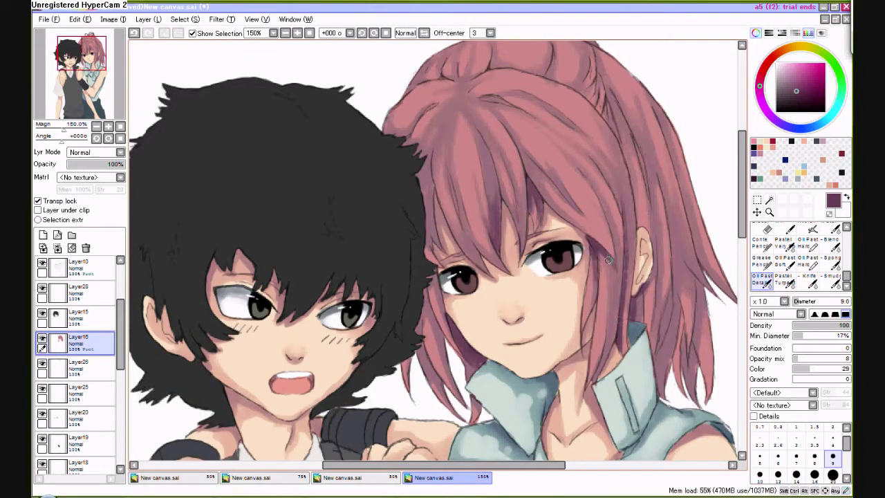
# Deepen the purple shadows in the strands framing the girl's face and around her hair parting
pyautogui.click(372, 33)
pyautogui.click(309, 33)
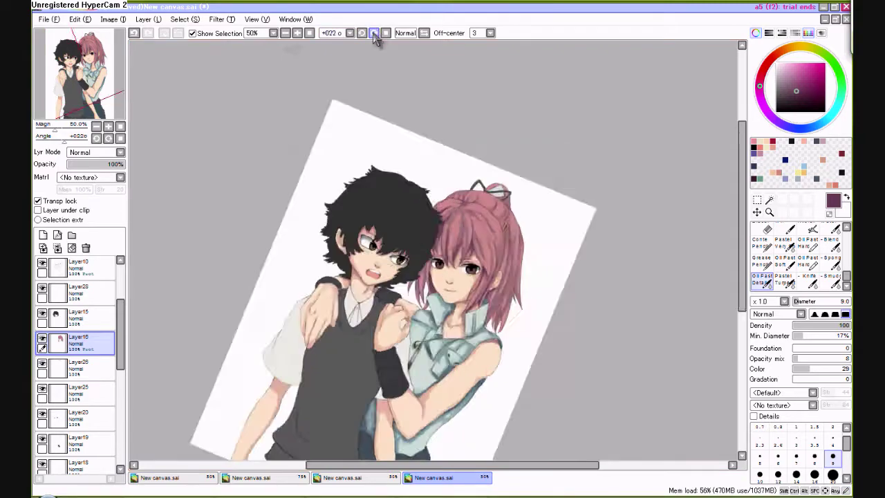
pyautogui.click(373, 34)
pyautogui.click(309, 33)
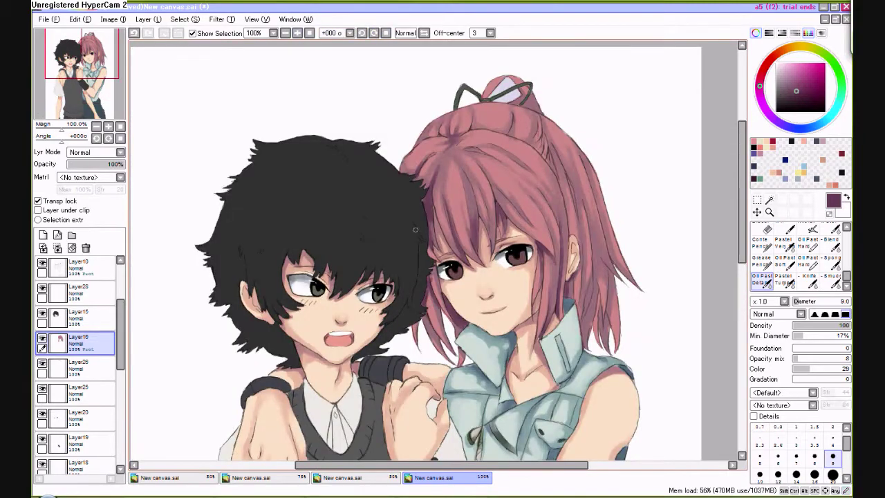
pyautogui.scroll(1, 379, 93)
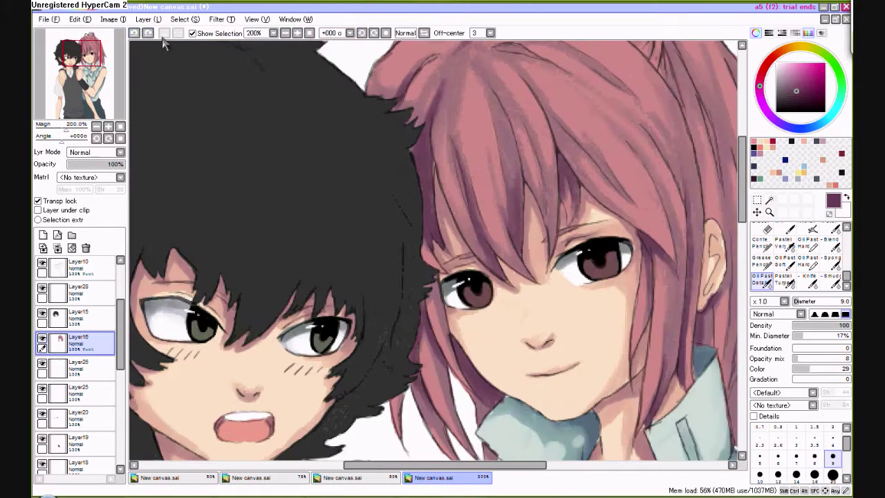
pyautogui.click(291, 34)
pyautogui.click(297, 34)
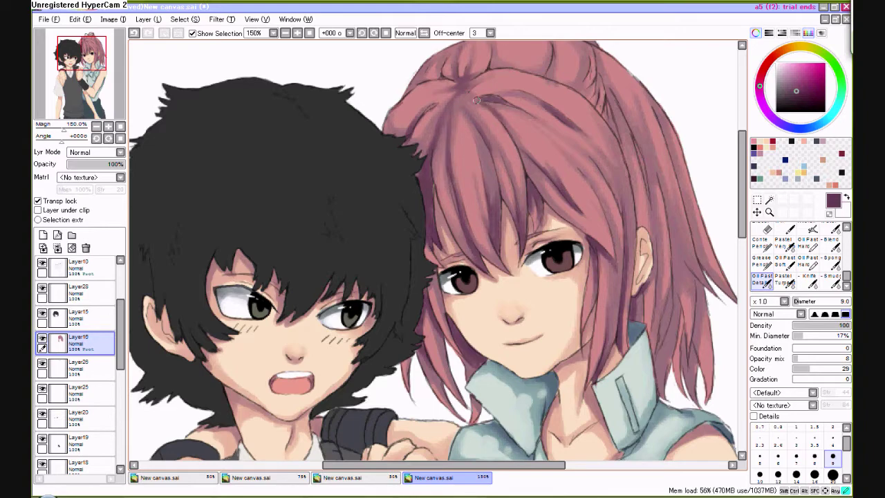
pyautogui.click(294, 34)
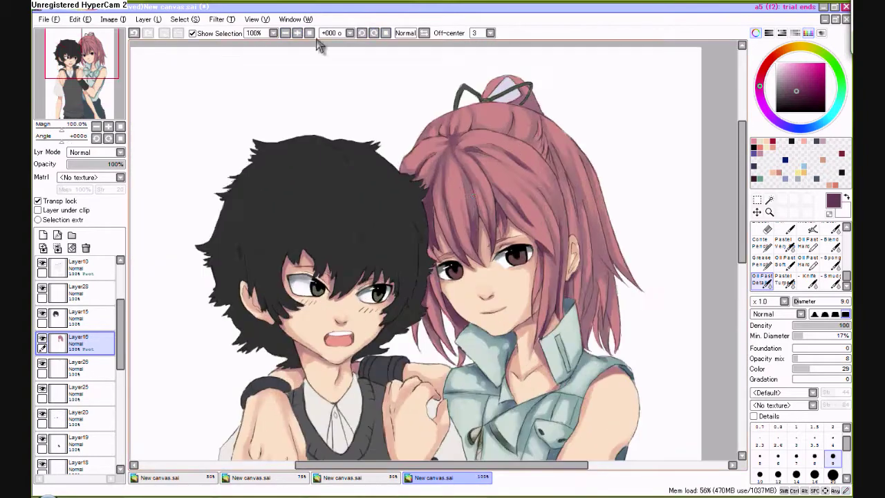
# Shade the gathered hair at the crown below the ribbon with dark purple strokes
pyautogui.hotkey('ctrl', '+')
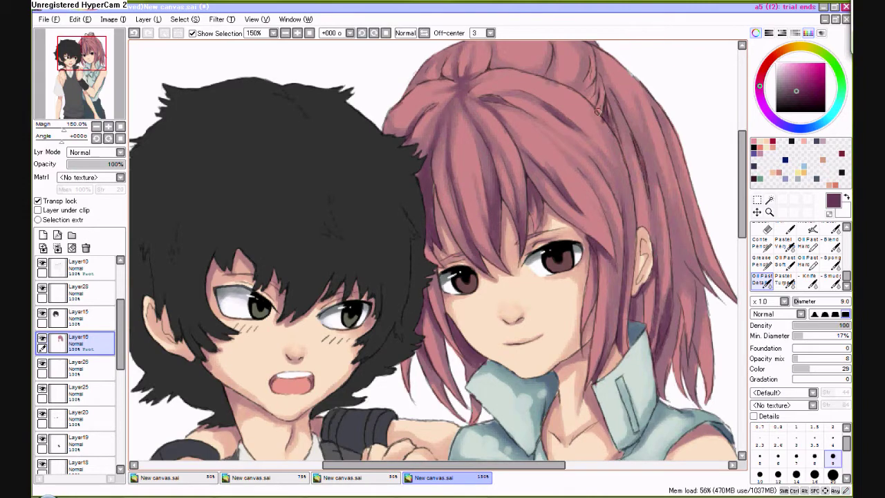
pyautogui.hotkey('ctrl', '-')
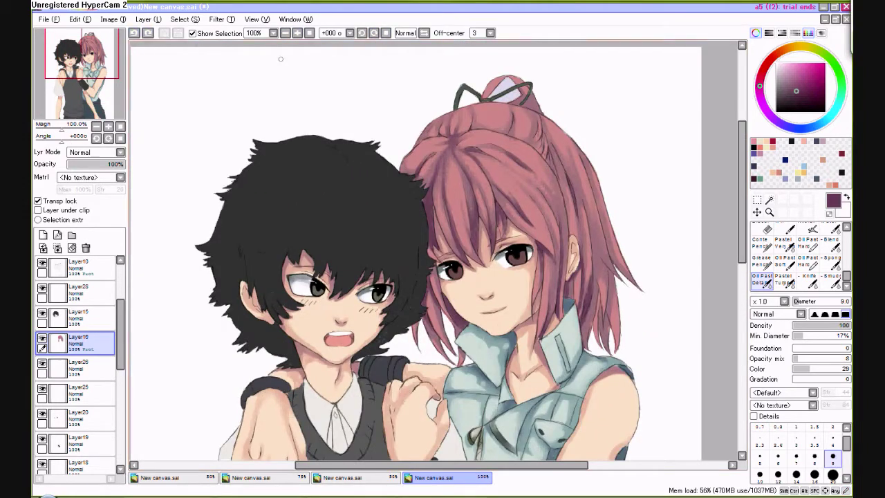
pyautogui.hotkey('ctrl', '+')
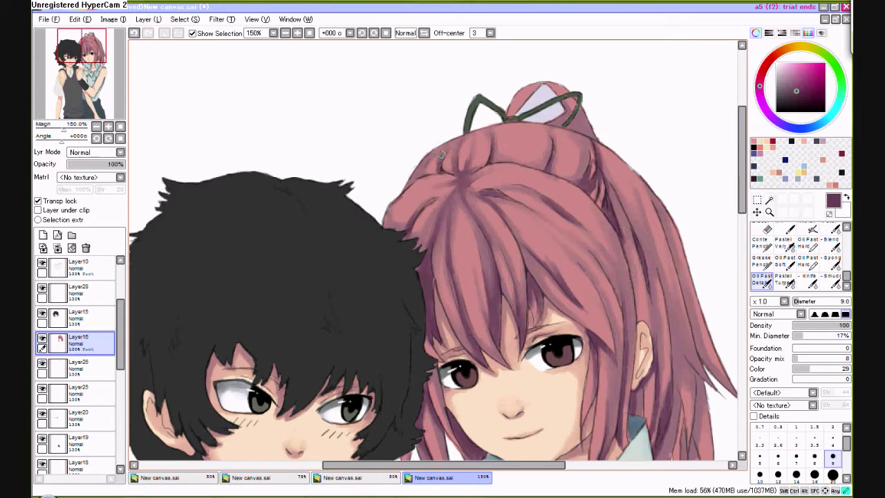
pyautogui.hotkey('ctrl', '-')
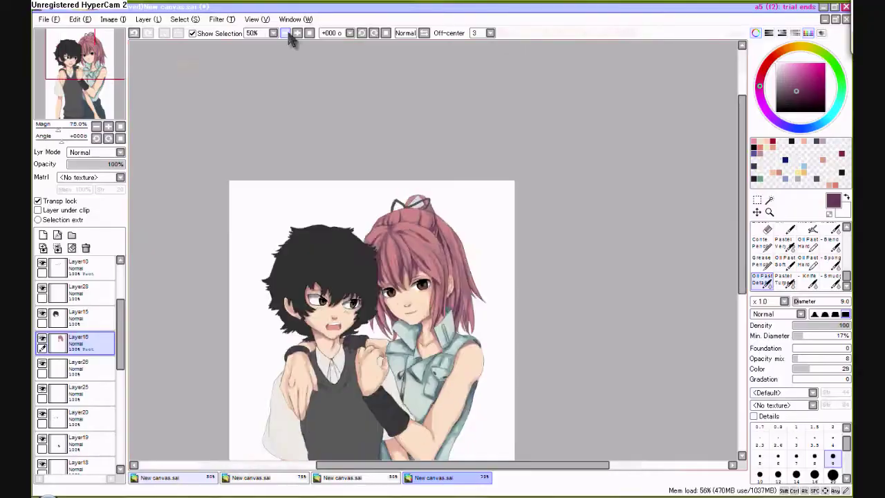
pyautogui.click(291, 33)
pyautogui.click(290, 33)
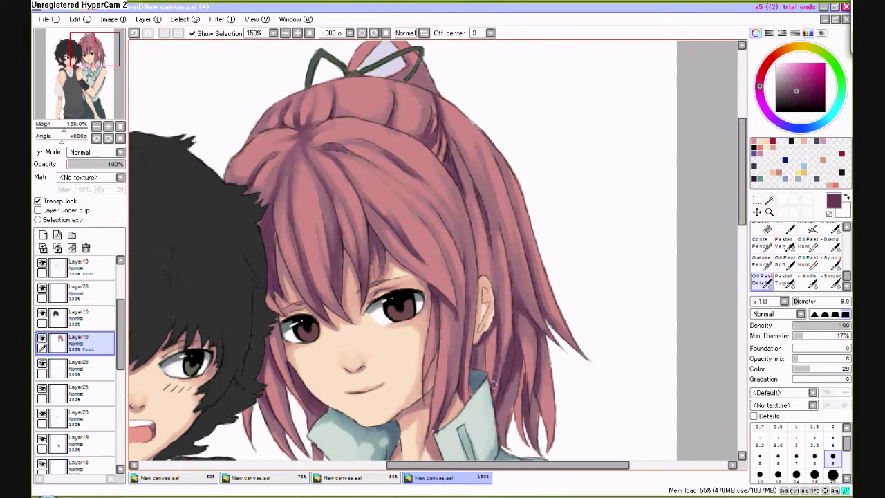
# Add purple shadow strokes to the long strands behind the girl's ear and above her collar
pyautogui.click(361, 33)
pyautogui.click(374, 33)
pyautogui.click(386, 33)
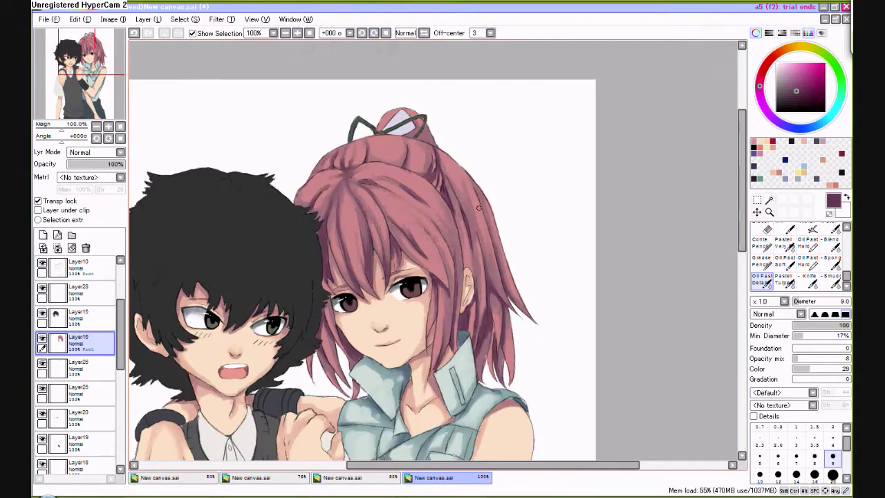
pyautogui.click(297, 33)
pyautogui.click(386, 34)
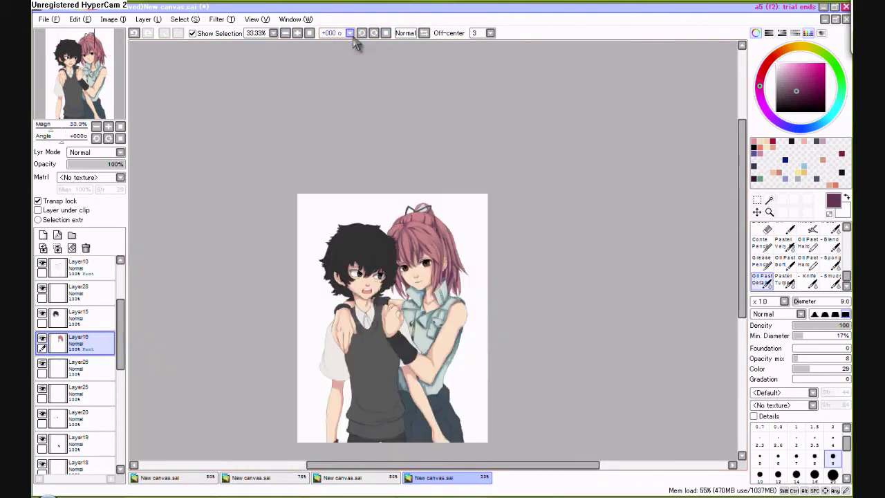
pyautogui.click(373, 33)
pyautogui.click(373, 33)
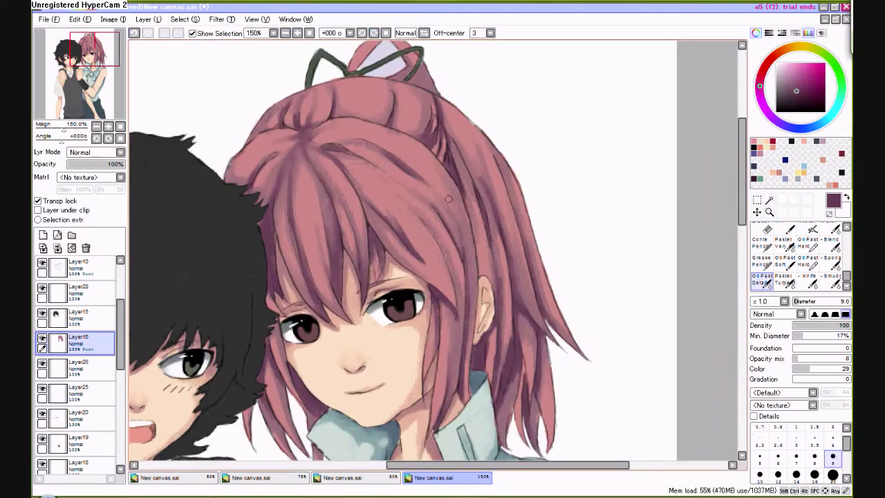
pyautogui.click(361, 33)
pyautogui.click(386, 33)
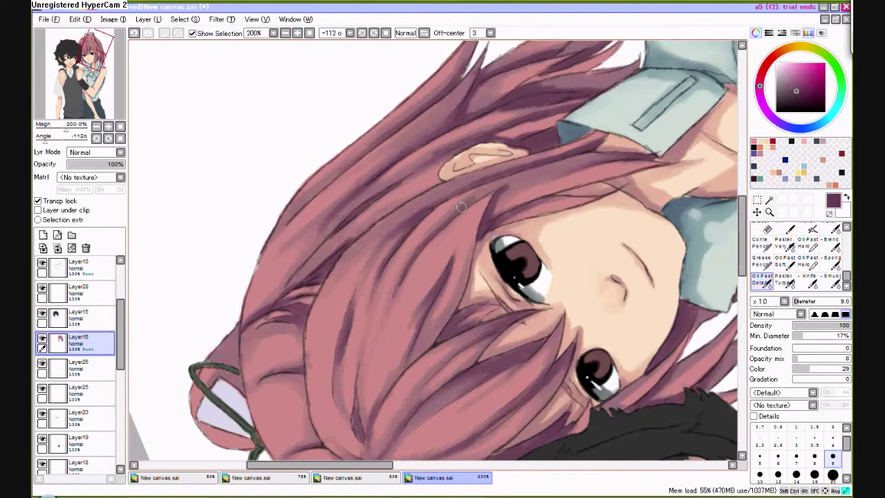
# Sample a mauve tone from the pink hair and refine its strands with a size 1 brush
pyautogui.click(386, 33)
pyautogui.click(273, 33)
pyautogui.click(285, 33)
pyautogui.moveTo(275, 304)
pyautogui.mouseDown()
pyautogui.moveTo(254, 224)
pyautogui.moveTo(314, 131)
pyautogui.moveTo(264, 224)
pyautogui.moveTo(251, 197)
pyautogui.mouseUp()
pyautogui.keyDown('alt'); pyautogui.click(247, 178); pyautogui.keyUp('alt')
pyautogui.click(273, 33)
pyautogui.click(284, 33)
pyautogui.click(285, 33)
pyautogui.click(273, 33)
pyautogui.click(297, 33)
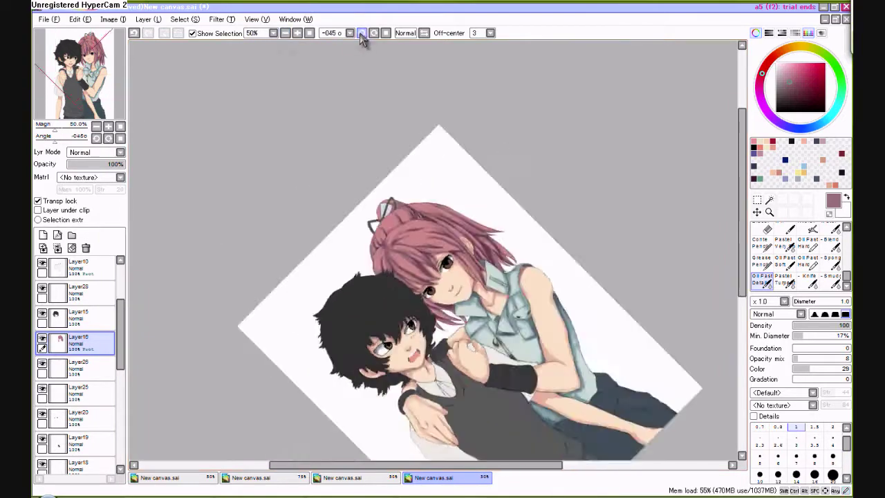
pyautogui.click(297, 33)
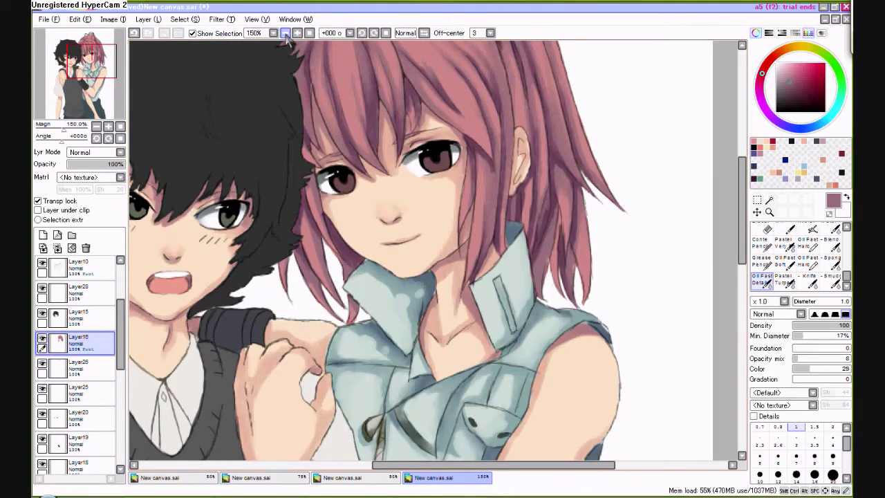
pyautogui.click(285, 39)
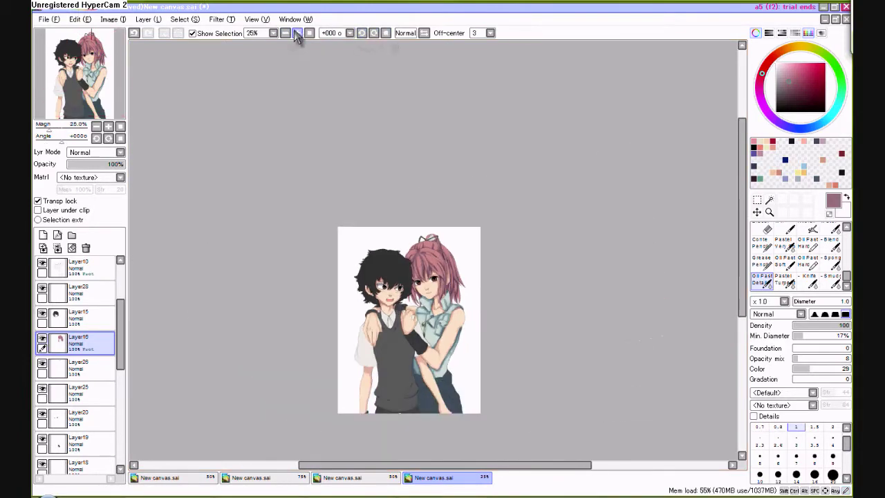
# Add a clipped layer above the girl's pink hair and paint pale peach highlights along her front bangs with a size 8 brush
pyautogui.click(297, 34)
pyautogui.click(297, 32)
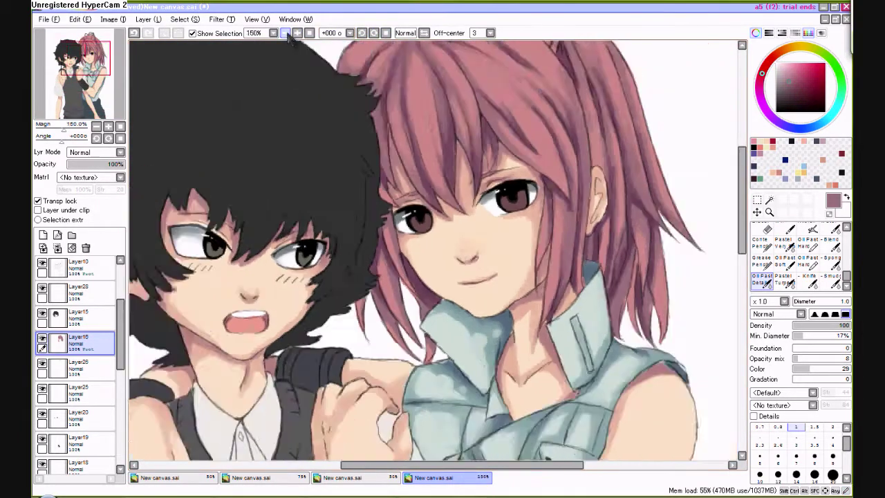
pyautogui.click(284, 33)
pyautogui.click(297, 33)
pyautogui.click(814, 456)
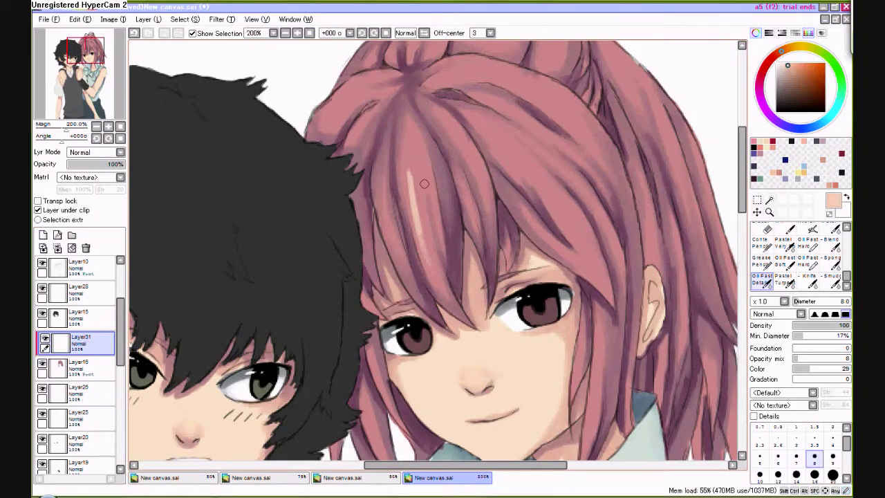
pyautogui.click(285, 33)
pyautogui.click(374, 33)
pyautogui.click(387, 33)
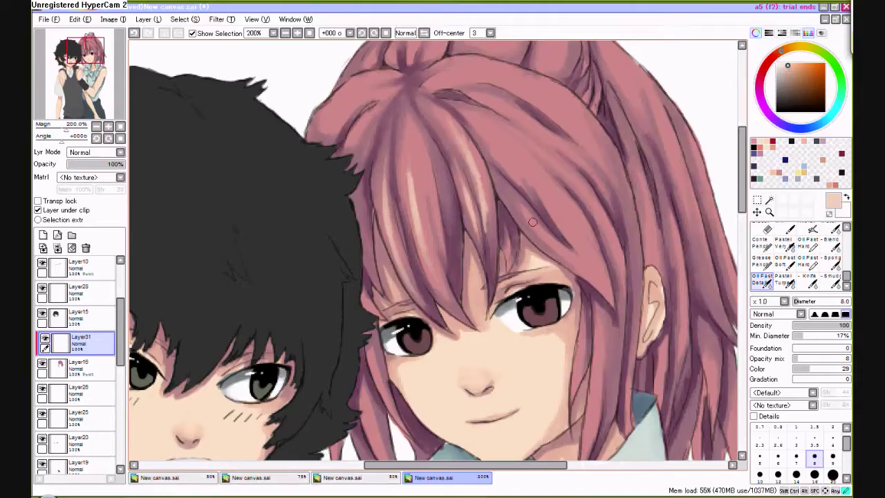
# Extend the peach highlight strokes across the rest of the girl's bangs and her side strands
pyautogui.scroll(-3, 506, 239)
pyautogui.scroll(2, 506, 239)
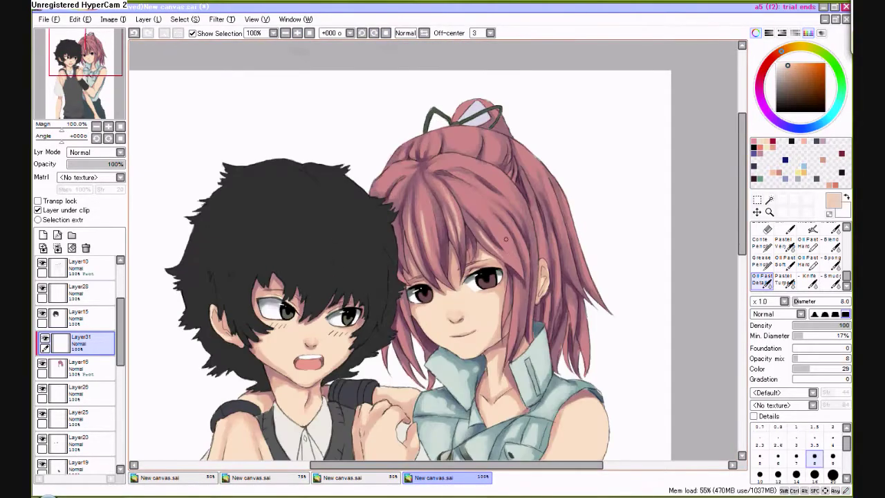
pyautogui.moveTo(468, 180); pyautogui.dragTo(348, 206)
pyautogui.press('Home')
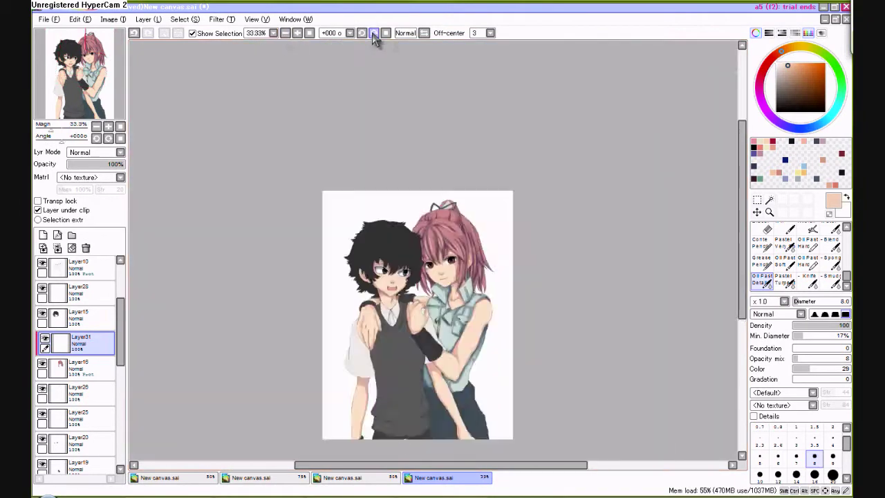
pyautogui.scroll(2, 492, 310)
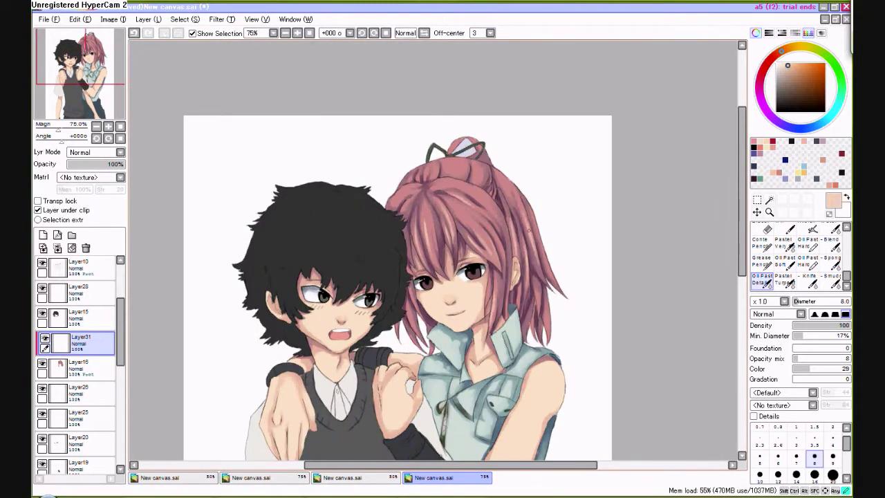
pyautogui.click(361, 32)
pyautogui.click(385, 33)
pyautogui.click(374, 32)
pyautogui.click(386, 33)
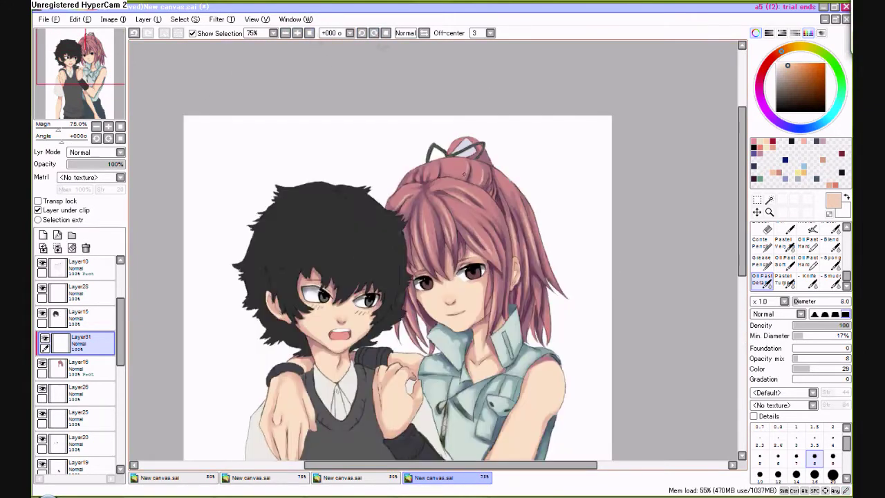
# Paint peach highlights on the gathered hair at the crown and along the long strands behind the girl's ear
pyautogui.click(374, 33)
pyautogui.click(385, 32)
pyautogui.click(285, 33)
pyautogui.click(135, 33)
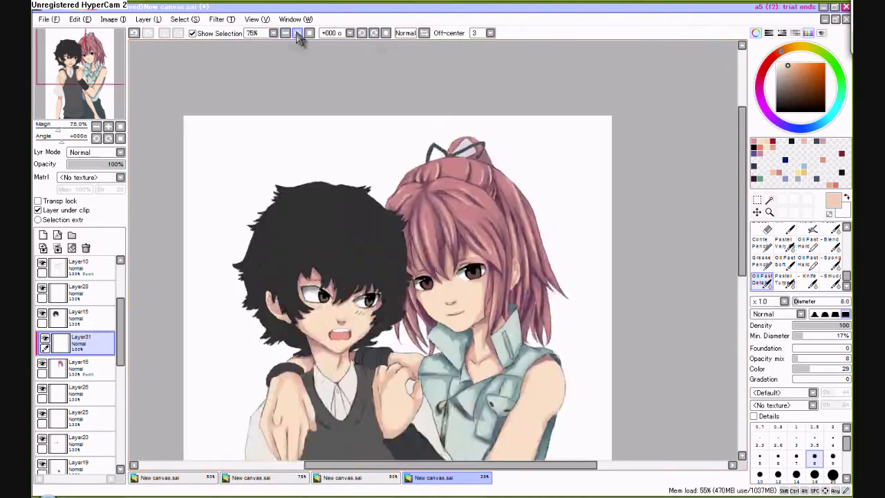
pyautogui.click(296, 32)
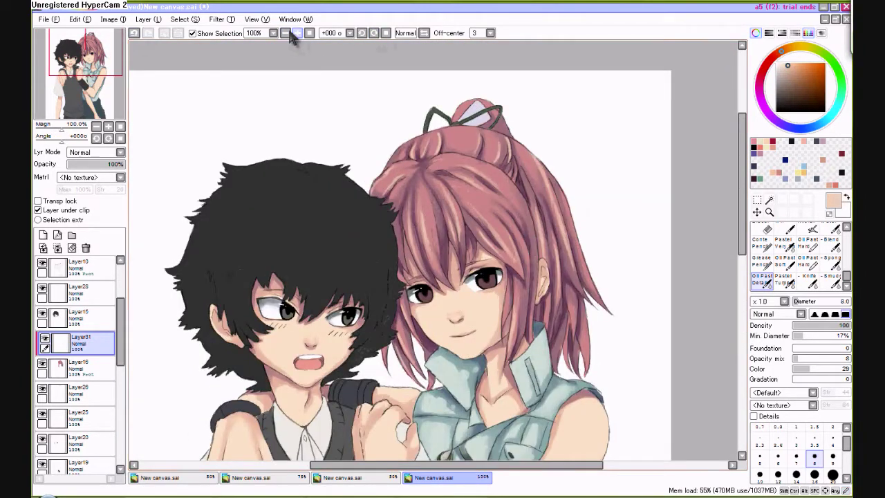
pyautogui.click(285, 33)
pyautogui.click(297, 32)
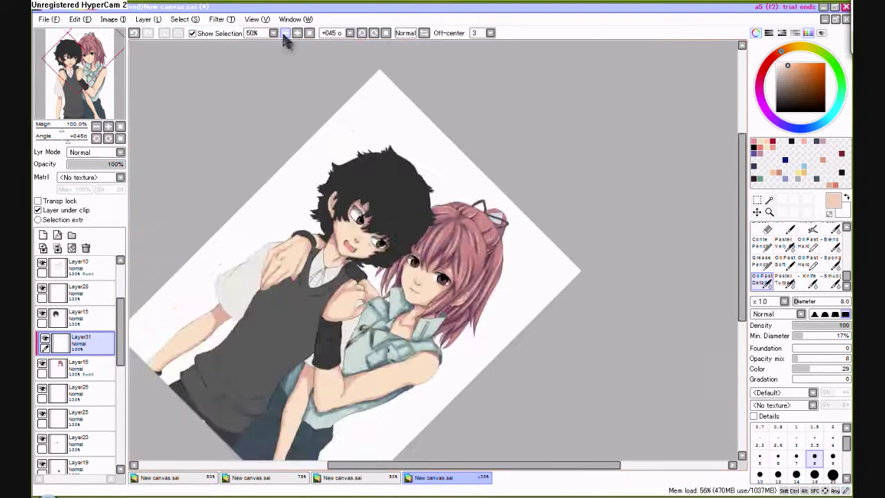
pyautogui.click(298, 33)
pyautogui.click(298, 32)
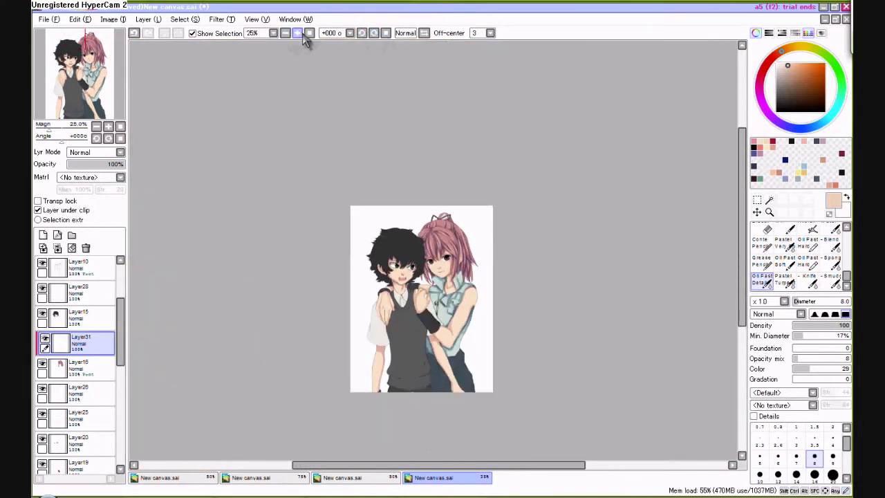
# Shift the hue of the peach highlight layer to -8 with Hue/Saturation
pyautogui.click(306, 33)
pyautogui.hotkey('ctrl', 'u')
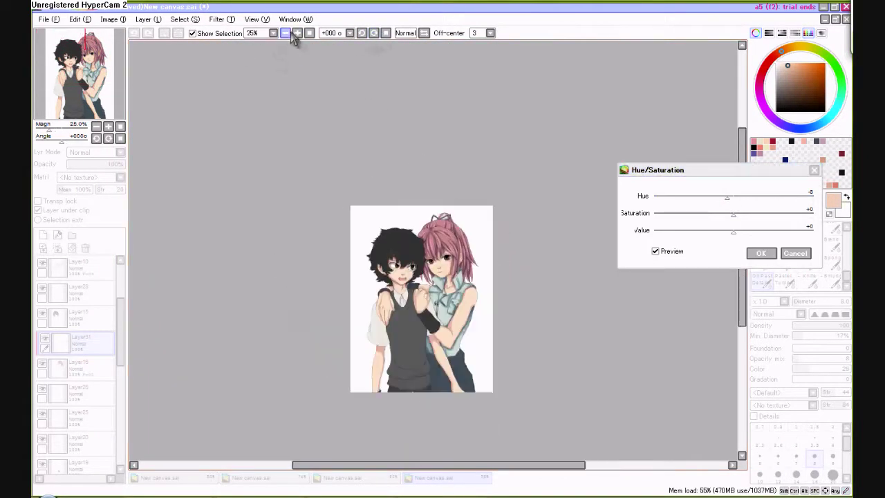
pyautogui.click(297, 32)
pyautogui.press('Return')
# Add a new layer above the highlights and paint white glints on the front bangs with the Grease Pencil at size 2
pyautogui.hotkey('ctrl', '+')
pyautogui.hotkey('ctrl', '+')
pyautogui.hotkey('ctrl', '+')
pyautogui.press('g')
pyautogui.hotkey('ctrl', 'shift', 'n')
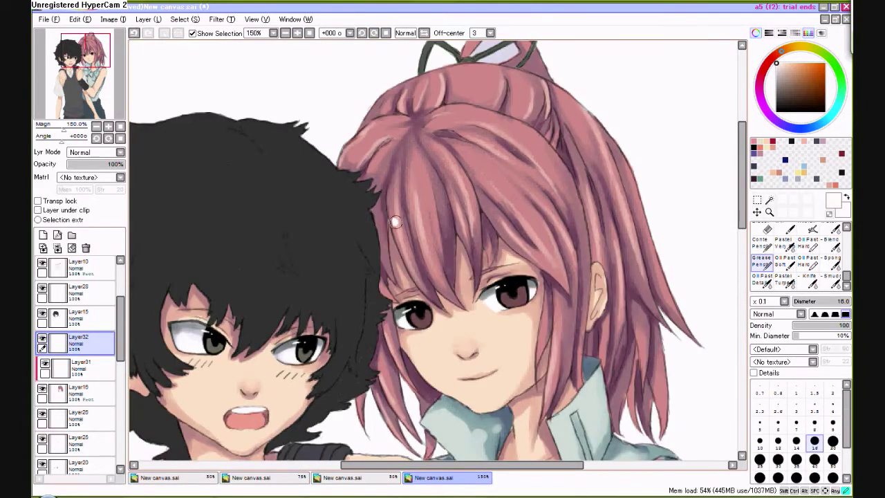
pyautogui.click(785, 405)
pyautogui.click(832, 391)
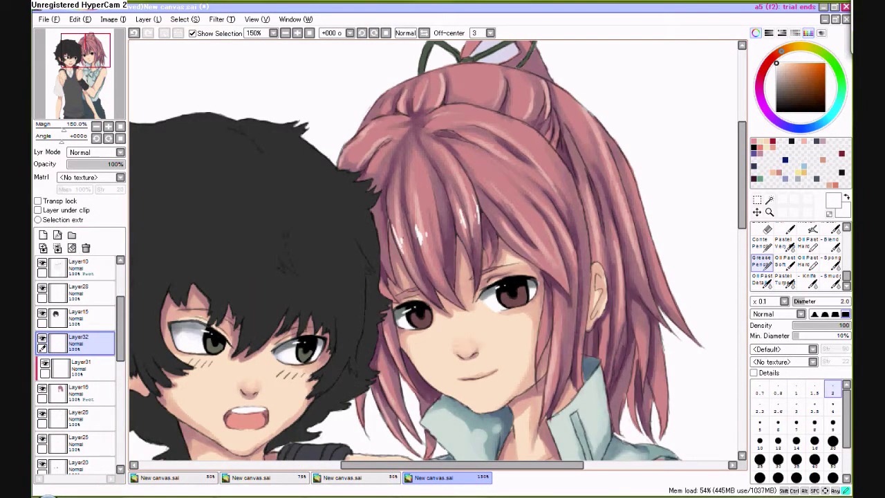
pyautogui.hotkey('ctrl', '-')
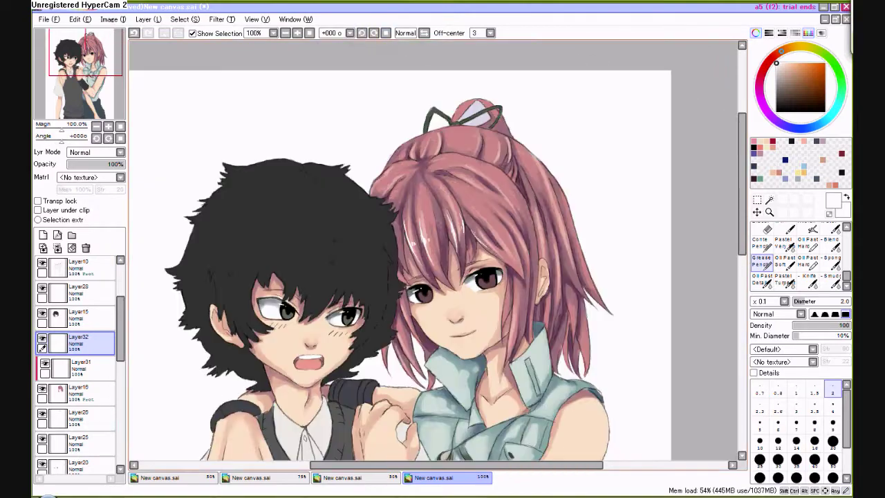
# Add more thin white glints across the girl's remaining hair strands
pyautogui.click(373, 33)
pyautogui.click(386, 33)
pyautogui.hotkey('ctrl', '+')
pyautogui.hotkey('ctrl', '+')
pyautogui.hotkey('ctrl', '+')
pyautogui.hotkey('ctrl', '+')
pyautogui.hotkey('ctrl', '-')
pyautogui.hotkey('ctrl', '+')
pyautogui.click(373, 33)
pyautogui.click(385, 33)
# Refine the white hair glints with the eraser at size 12
pyautogui.press('e')
pyautogui.hotkey('ctrl', '-')
pyautogui.hotkey('ctrl', '-')
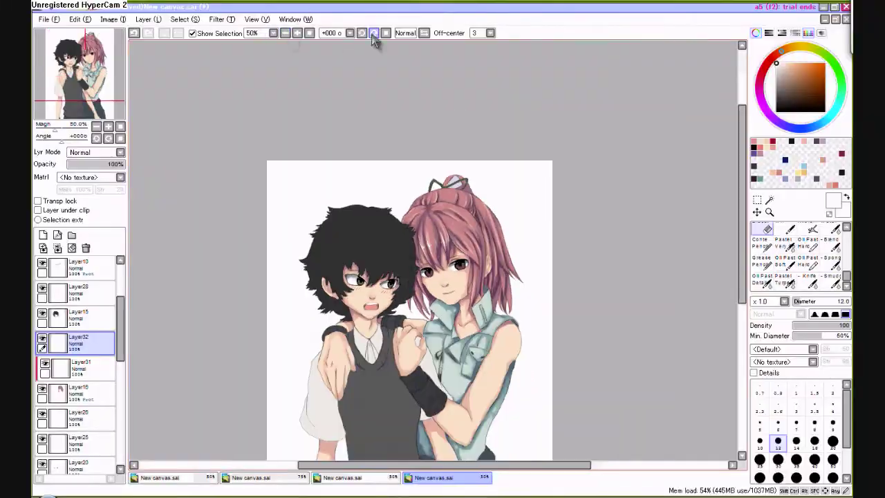
pyautogui.hotkey('ctrl', '-')
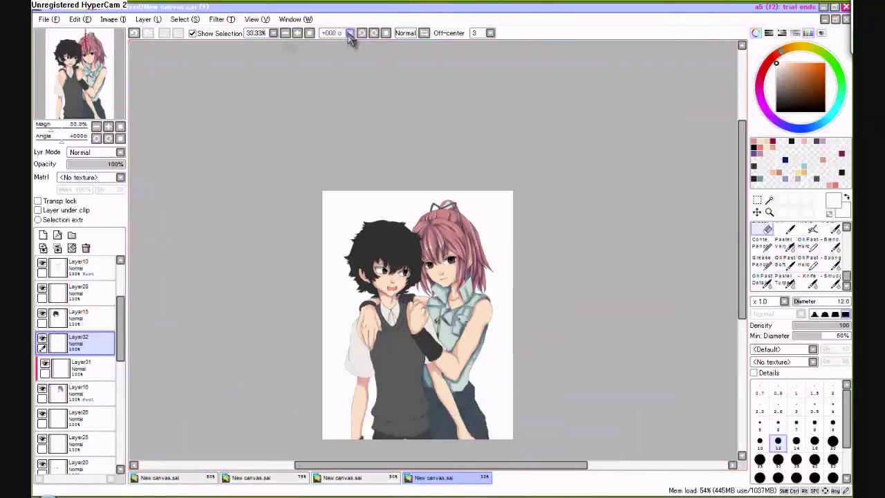
# Examine the highlighted hair across the whole illustration at several zoom levels and canvas angles
pyautogui.click(297, 33)
pyautogui.click(297, 32)
pyautogui.click(285, 33)
pyautogui.moveTo(389, 468); pyautogui.dragTo(381, 468)
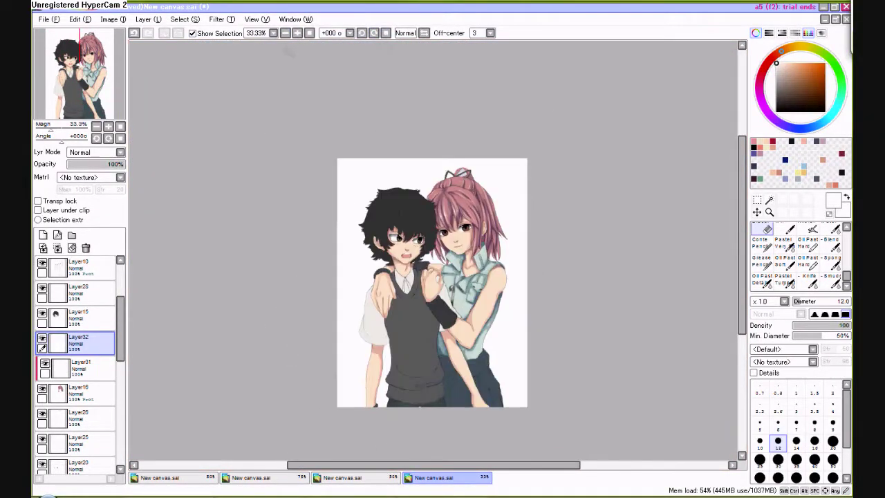
pyautogui.click(297, 33)
pyautogui.click(374, 33)
pyautogui.click(356, 477)
pyautogui.click(434, 478)
pyautogui.click(297, 33)
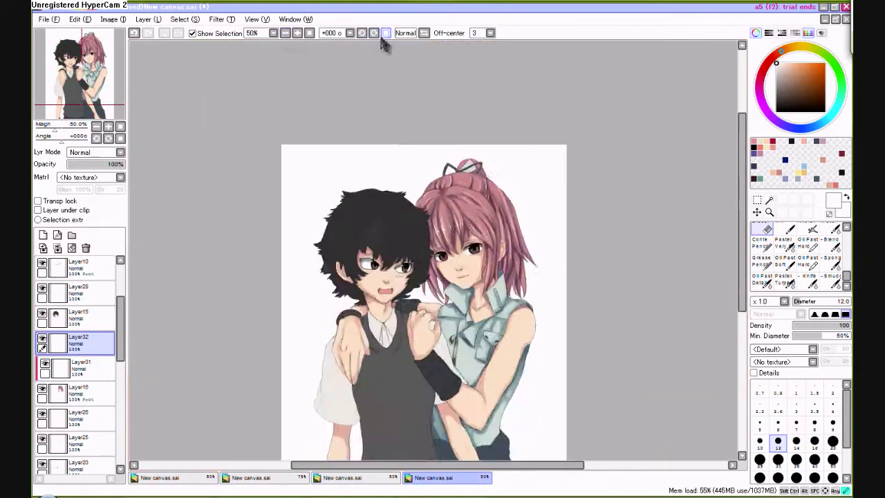
pyautogui.click(362, 33)
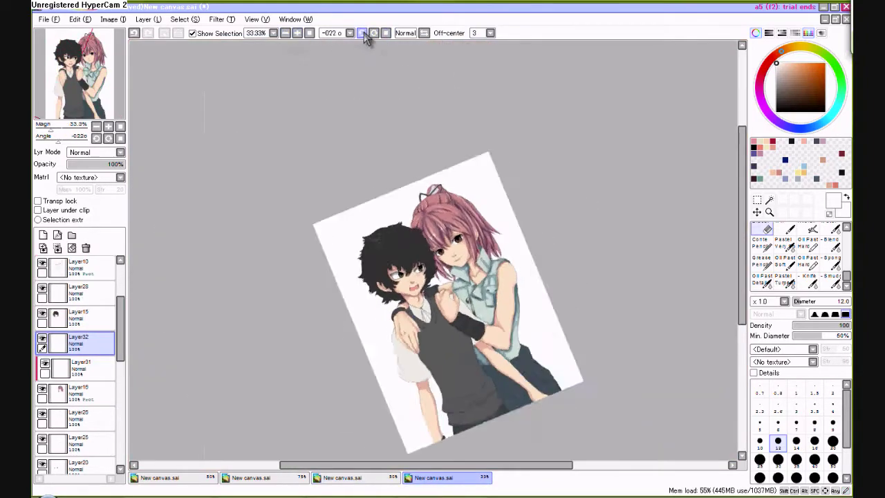
pyautogui.click(373, 32)
# Lock the transparency of Layer12 and shade the upper part of the girl's irises with dark plum at brush size 8
pyautogui.click(297, 33)
pyautogui.click(297, 33)
pyautogui.click(297, 32)
pyautogui.scroll(-2, 47, 401)
pyautogui.scroll(-4, 47, 401)
pyautogui.click(55, 434)
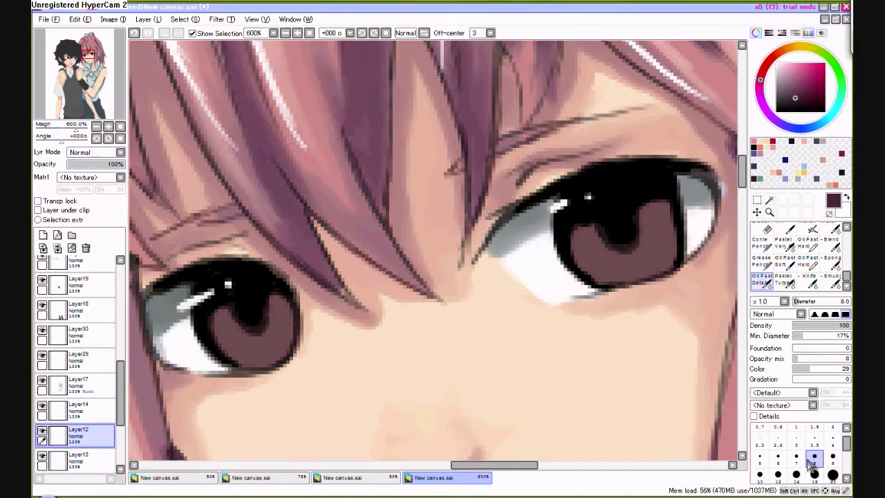
pyautogui.moveTo(563, 257); pyautogui.dragTo(601, 225)
pyautogui.moveTo(664, 208); pyautogui.dragTo(621, 222)
pyautogui.moveTo(234, 312); pyautogui.dragTo(251, 339)
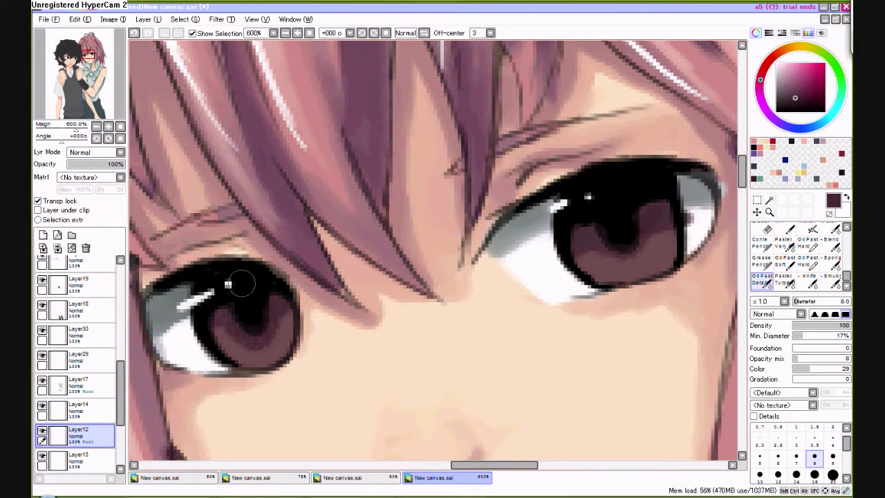
# Deepen the shading around both of the girl's pupils with a darker purple
pyautogui.moveTo(585, 263); pyautogui.dragTo(670, 242)
pyautogui.moveTo(587, 235); pyautogui.dragTo(650, 211)
pyautogui.moveTo(594, 257); pyautogui.dragTo(647, 247)
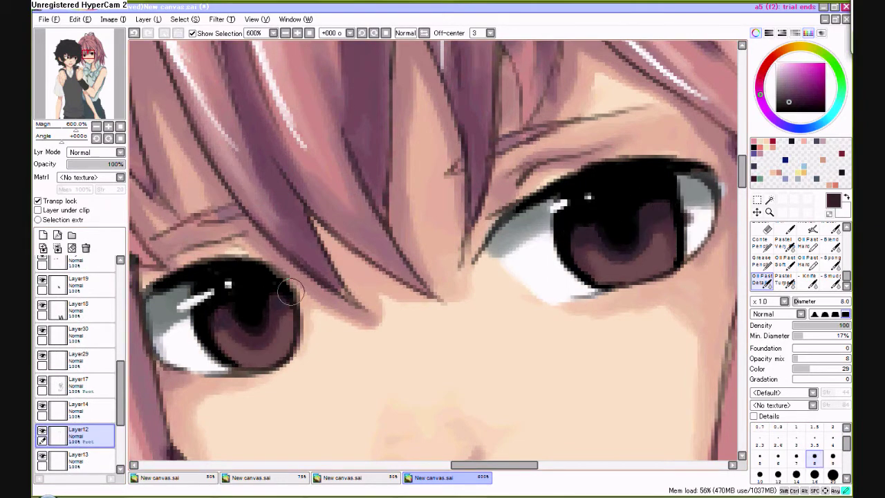
pyautogui.scroll(-5, 289, 105)
# Lighten the lower rims of the girl's irises with a dusty pink tone and a size 1 brush
pyautogui.scroll(5, 289, 106)
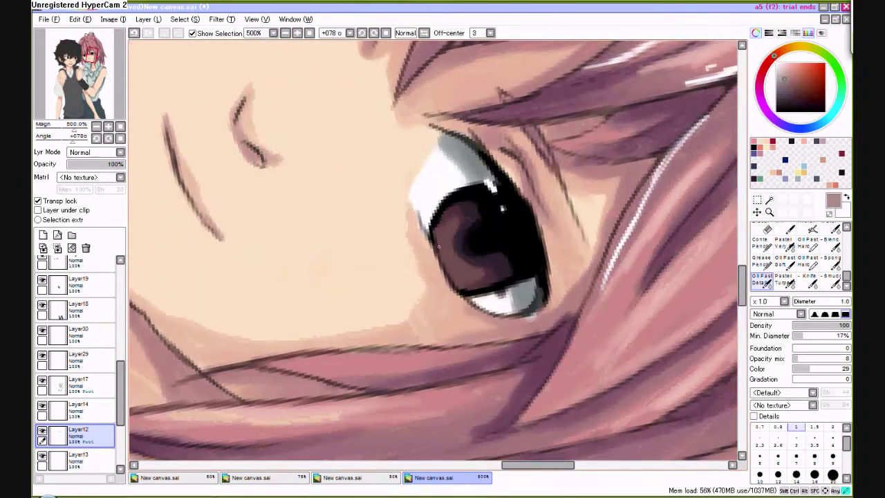
pyautogui.press('Home')
pyautogui.press('End')
pyautogui.press('End')
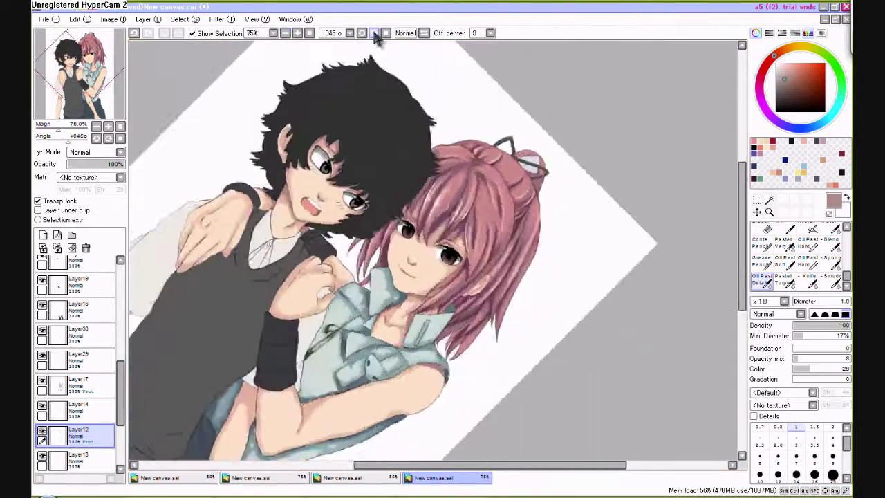
pyautogui.press('pageup')
pyautogui.press('Delete')
pyautogui.press('Delete')
# Add small light flecks to the lower irises and blend them with the Pastel Turpentine brush at size 9
pyautogui.click(286, 33)
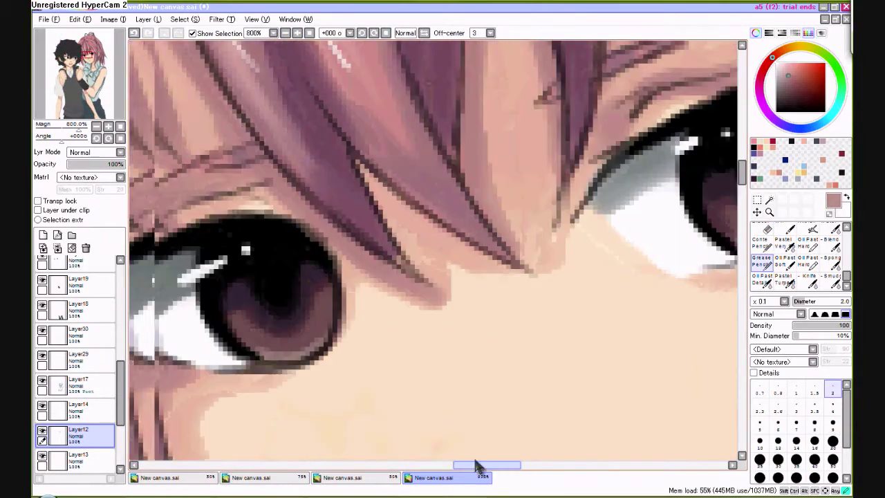
pyautogui.click(286, 34)
pyautogui.press('pageup')
pyautogui.press('pageup')
pyautogui.press('End')
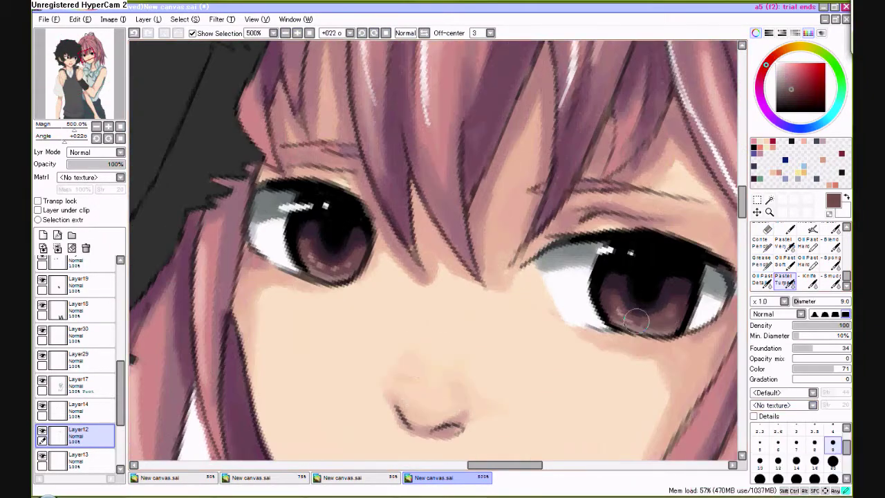
# Switch to the messenger chat and reply that the characters are not really in a relationship, just friends
pyautogui.write('Yeah XD there not really relationship just')
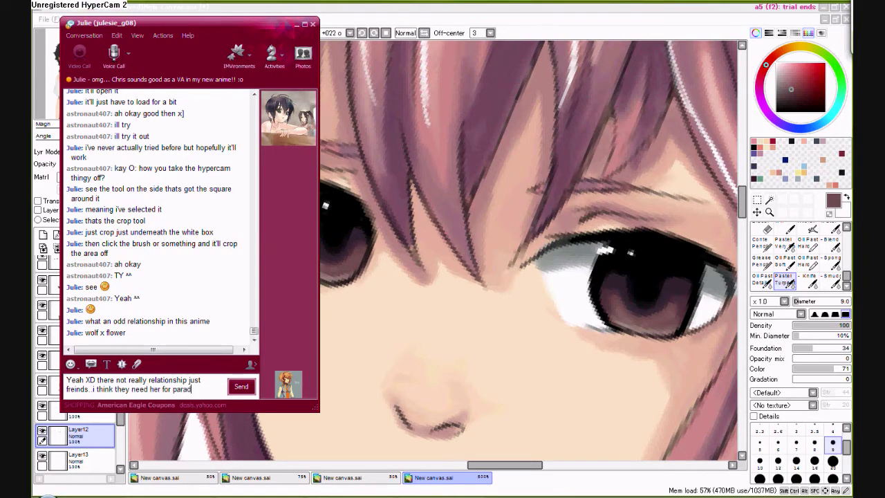
pyautogui.press('Return')
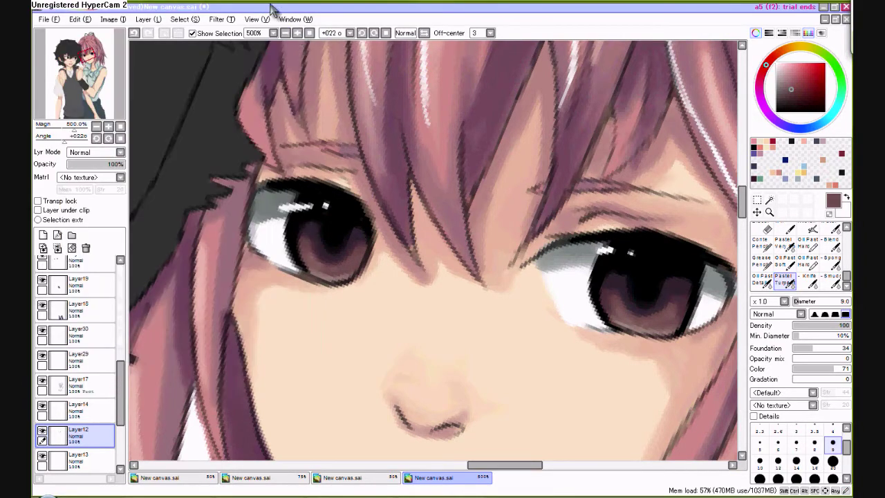
# Adjust the contrast of the girl's iris layer with the Brightness/Contrast filter
pyautogui.press('pagedown')
pyautogui.press('pagedown')
pyautogui.press('Home')
pyautogui.click(221, 19)
pyautogui.click(267, 42)
pyautogui.moveTo(745, 190)
pyautogui.mouseDown()
pyautogui.moveTo(757, 186)
pyautogui.moveTo(749, 173)
pyautogui.mouseUp()
pyautogui.click(298, 32)
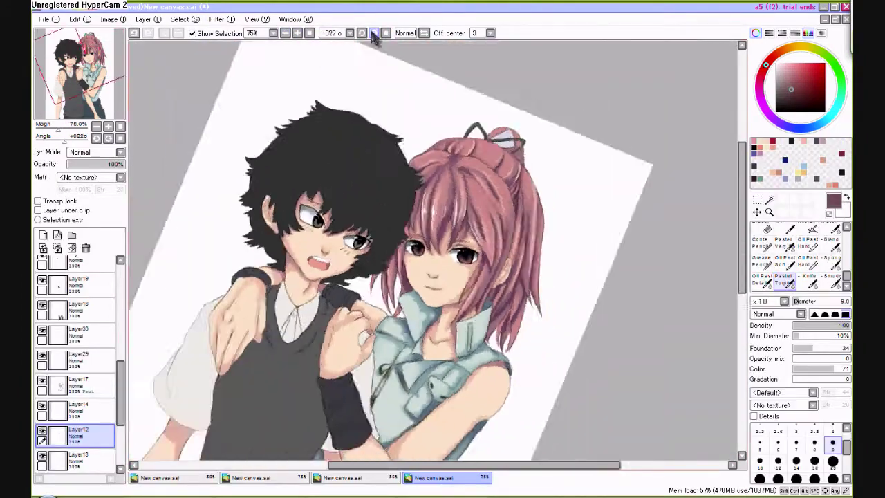
pyautogui.click(373, 32)
pyautogui.click(297, 33)
pyautogui.moveTo(745, 191); pyautogui.dragTo(760, 201)
pyautogui.click(777, 213)
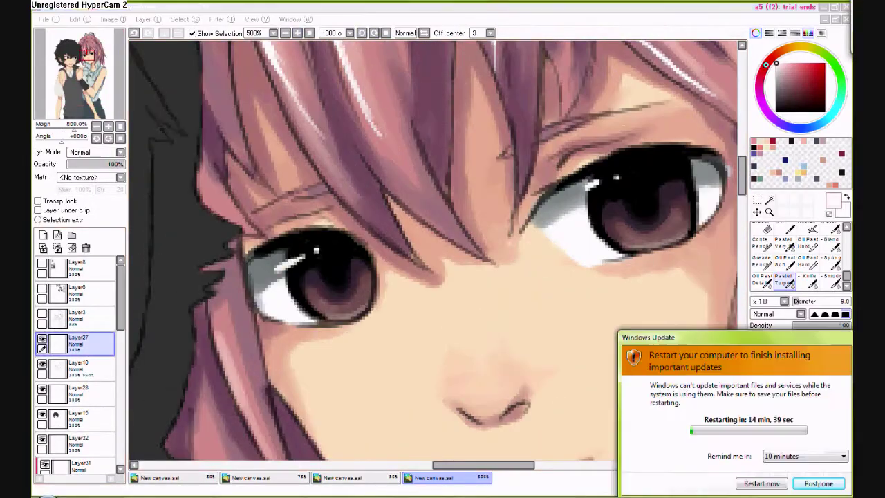
# Postpone the Windows Update restart by 10 minutes and set the brush diameter to 4
pyautogui.click(819, 484)
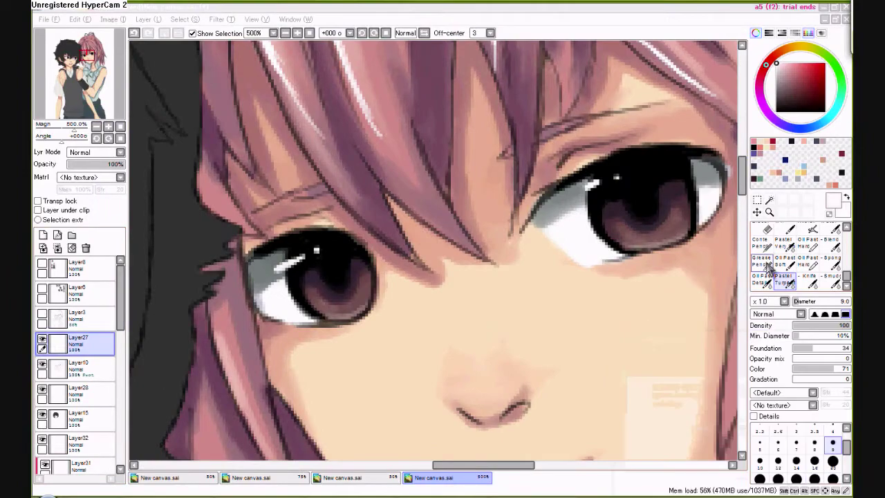
pyautogui.click(832, 431)
pyautogui.click(289, 33)
pyautogui.click(374, 33)
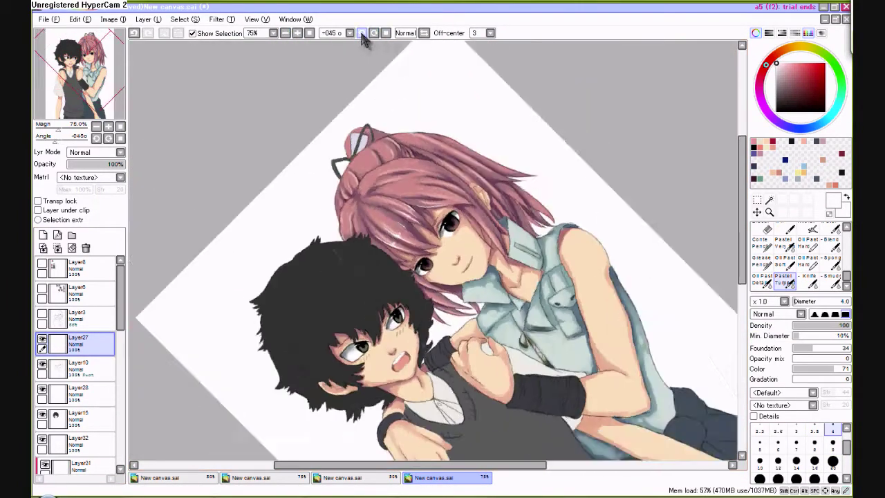
# Select Layer12 and raise its brightness to +14 with the Brightness/Contrast filter
pyautogui.click(297, 32)
pyautogui.click(287, 32)
pyautogui.click(298, 33)
pyautogui.click(297, 33)
pyautogui.moveTo(120, 297); pyautogui.dragTo(125, 429)
pyautogui.click(76, 393)
pyautogui.click(221, 19)
pyautogui.click(249, 31)
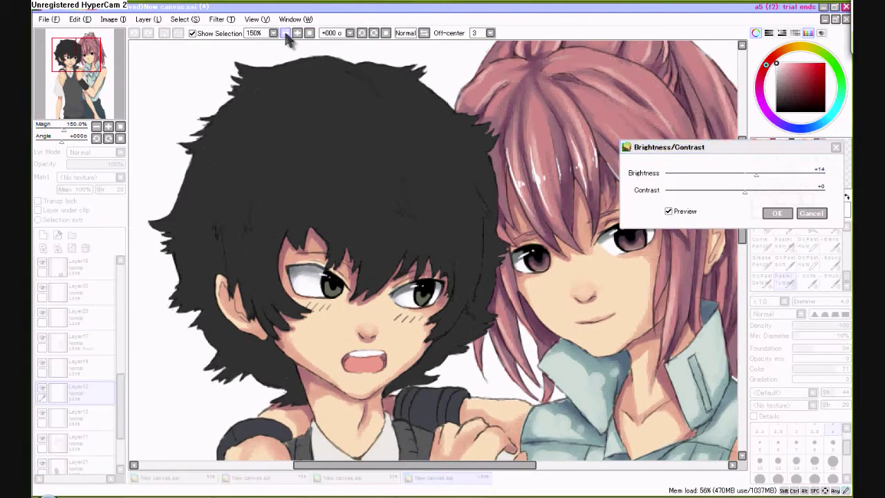
pyautogui.click(297, 33)
pyautogui.click(782, 212)
# Adjust the hue of the iris colors on Layer12 with Hue/Saturation
pyautogui.hotkey('ctrl', 'u')
pyautogui.moveTo(734, 199); pyautogui.dragTo(730, 202)
pyautogui.moveTo(668, 202); pyautogui.dragTo(754, 221)
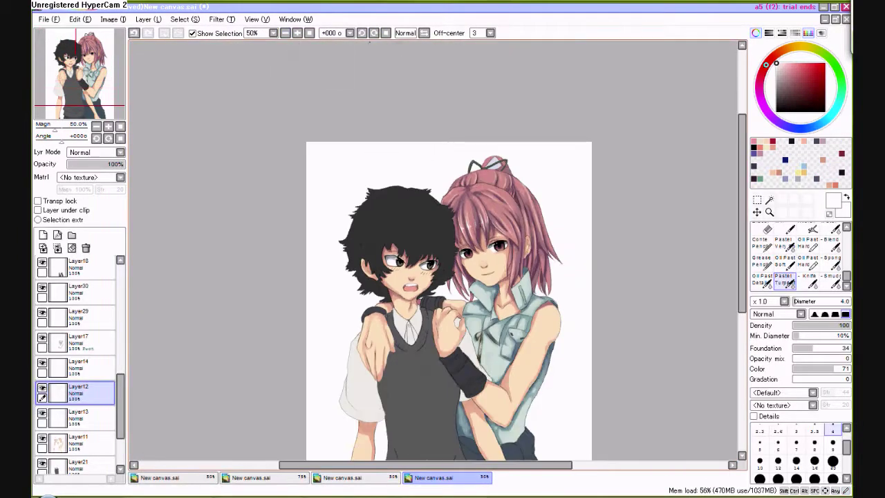
# Touch up the girl's eye whites and the skin beside them on Layer13 in a cream color with the Oil Pastel Detail brush at diameter 16
pyautogui.click(373, 32)
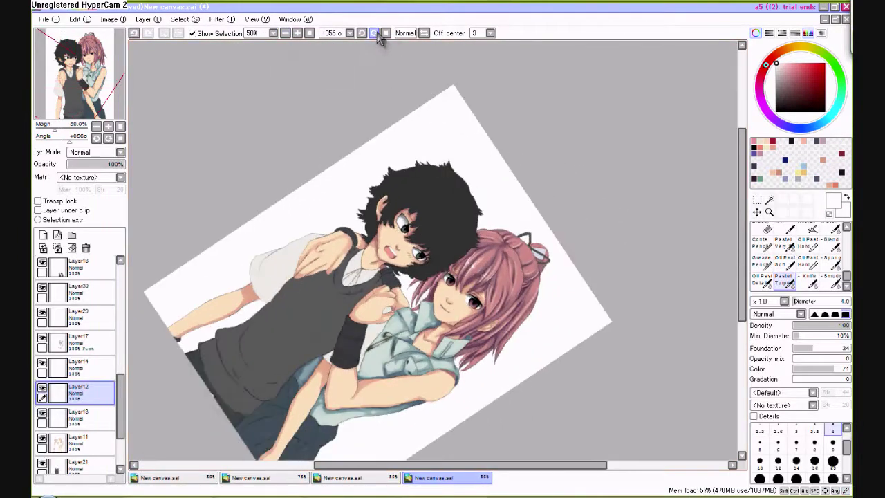
pyautogui.click(374, 33)
pyautogui.scroll(5, 387, 208)
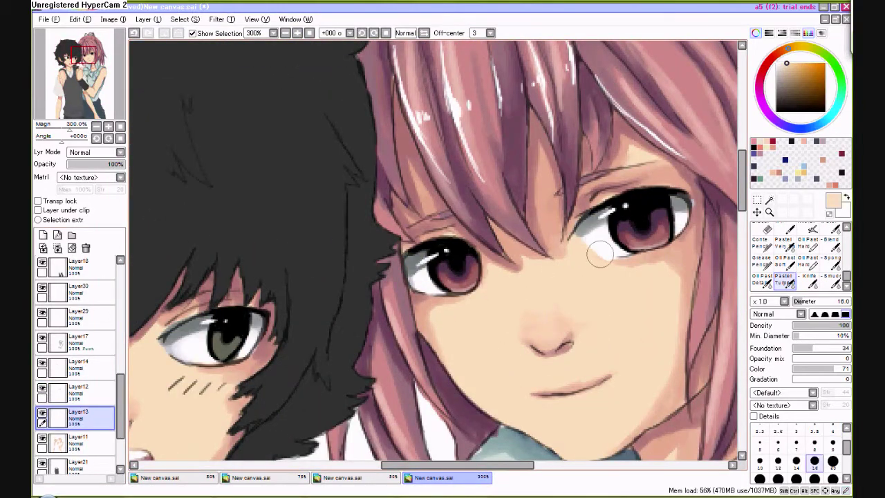
pyautogui.scroll(-1, 588, 263)
pyautogui.click(762, 280)
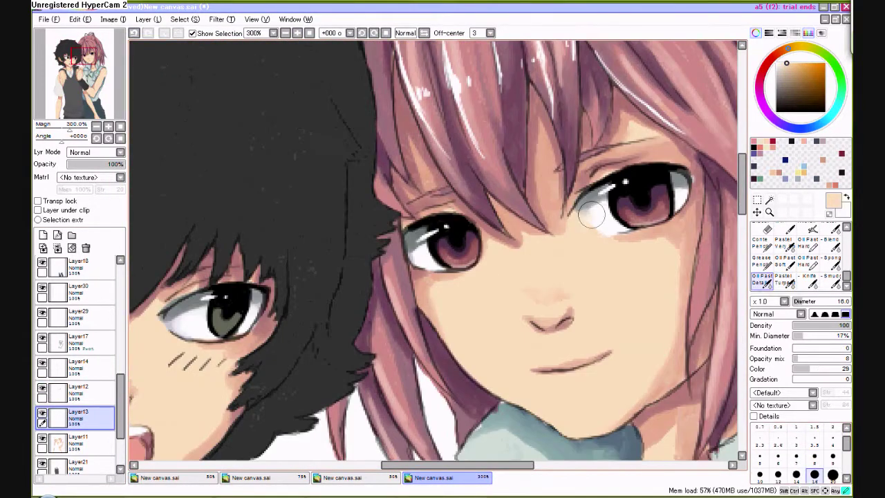
pyautogui.click(374, 33)
pyautogui.click(285, 32)
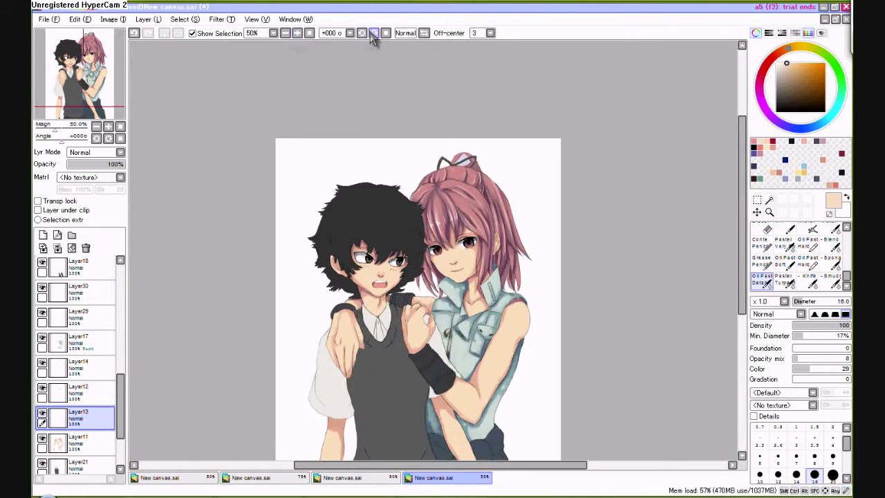
# Select Layer15, sample the boy's black hair color, shift its hue to red and set the brush diameter to 35
pyautogui.click(374, 32)
pyautogui.click(285, 33)
pyautogui.click(298, 32)
pyautogui.click(298, 32)
pyautogui.scroll(3, 83, 359)
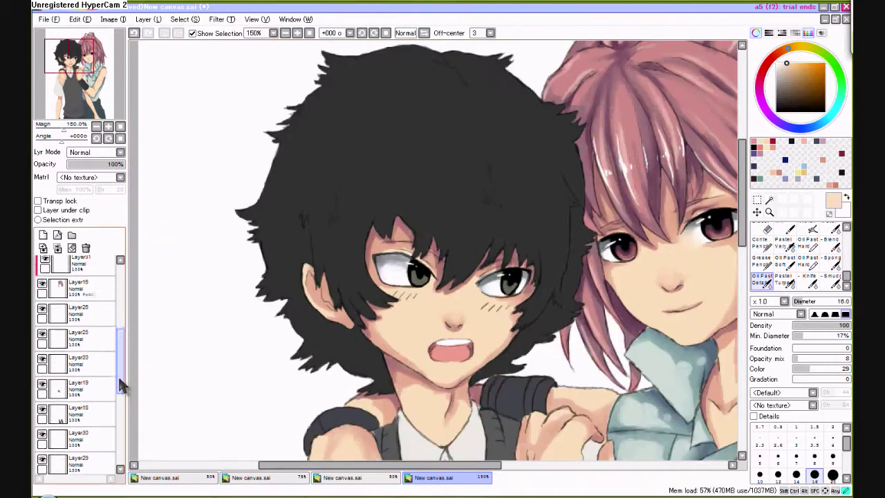
pyautogui.scroll(3, 120, 386)
pyautogui.keyDown('alt'); pyautogui.click(413, 174); pyautogui.keyUp('alt')
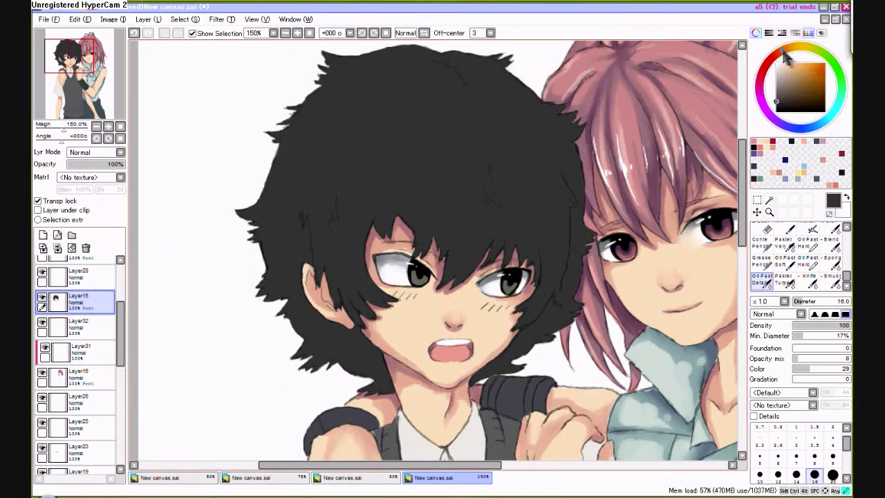
pyautogui.moveTo(785, 57); pyautogui.dragTo(773, 65)
pyautogui.press(']')
pyautogui.press(']')
pyautogui.press(']')
pyautogui.press(']')
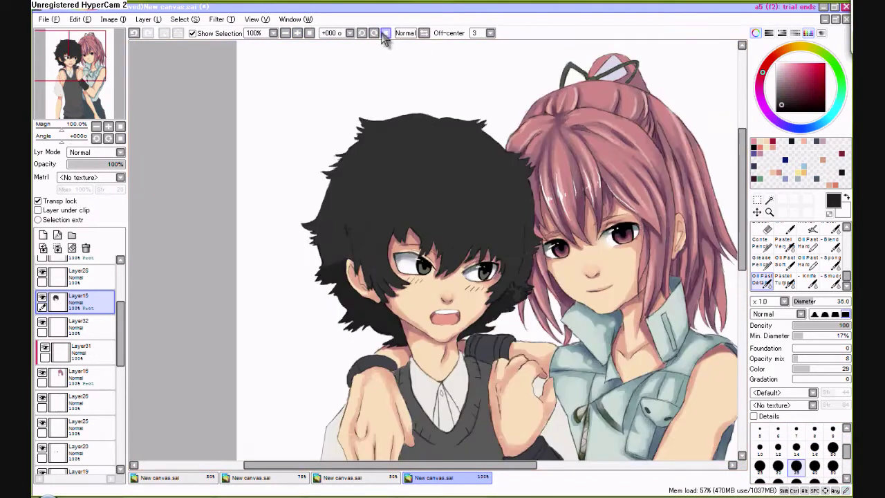
# Paint darker strands into the boy's bangs and the sides of his hair on Layer15 with the brush at diameter 9
pyautogui.click(298, 35)
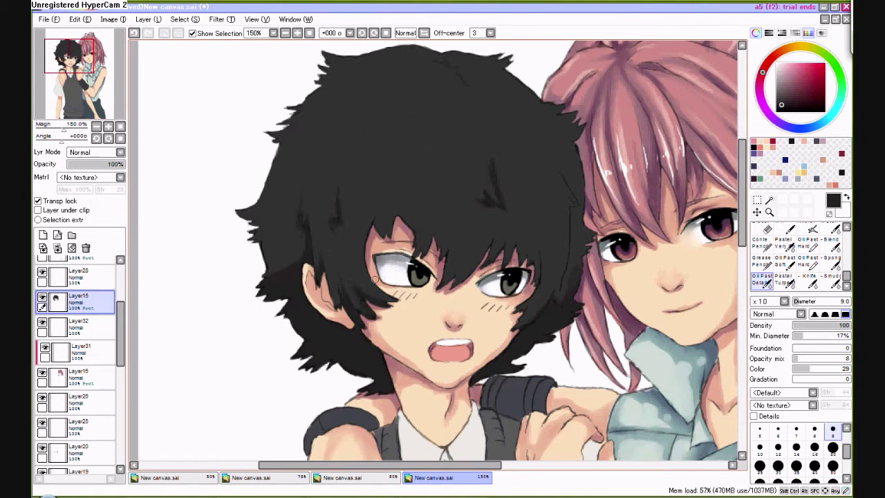
pyautogui.click(284, 33)
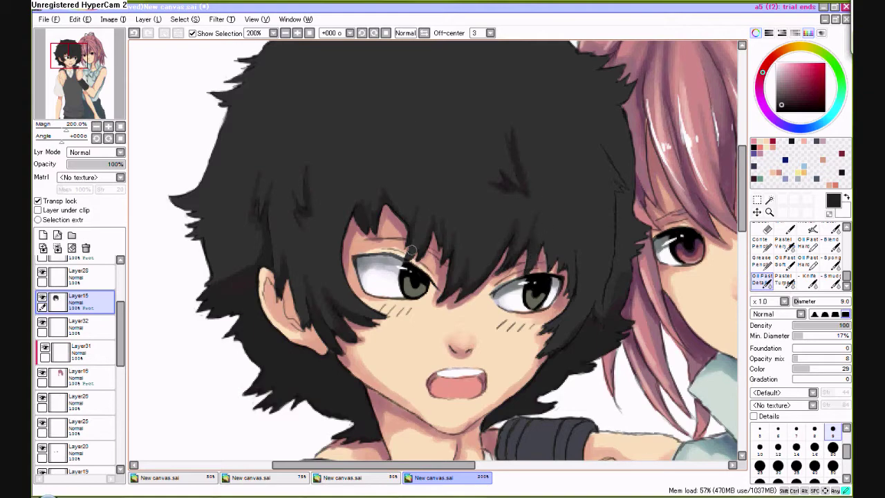
pyautogui.hotkey('ctrl', '-')
pyautogui.hotkey('ctrl', '-')
pyautogui.hotkey('ctrl', '+')
pyautogui.hotkey('ctrl', '+')
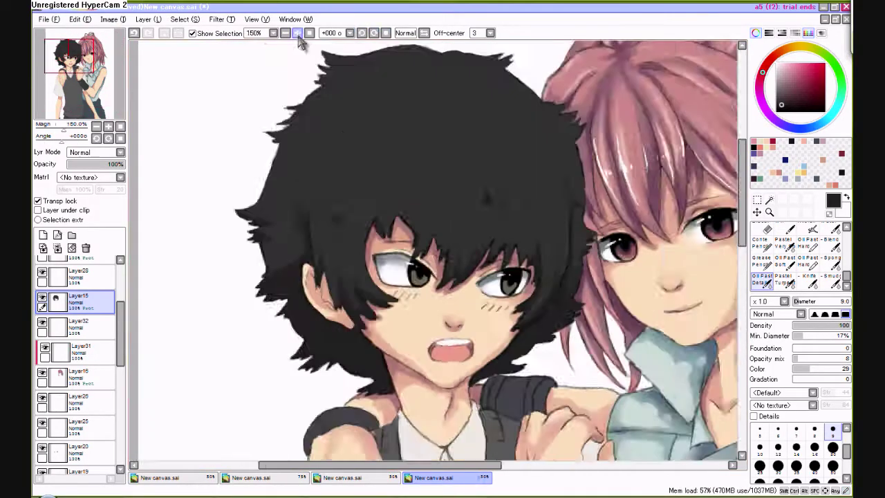
# Paint dark strands radiating from the crown of the boy's hair and along its spiky edge on Layer15
pyautogui.click(298, 34)
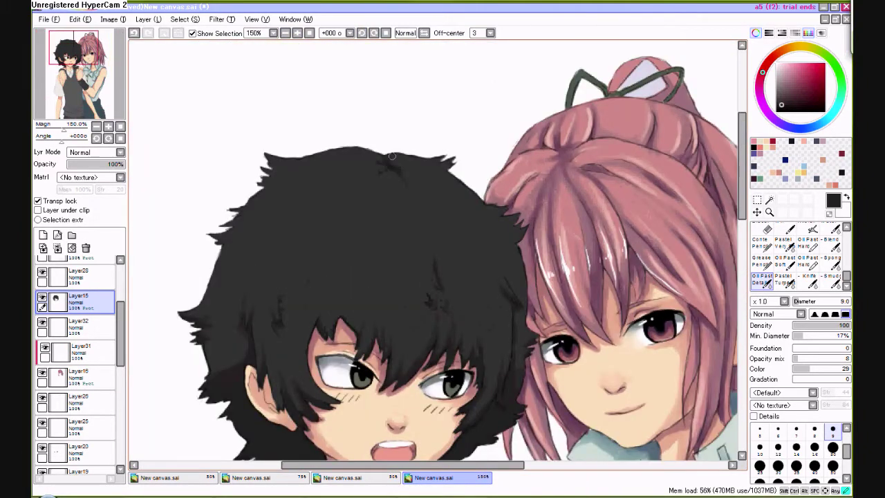
pyautogui.moveTo(410, 176); pyautogui.dragTo(339, 251)
pyautogui.moveTo(434, 174); pyautogui.dragTo(449, 156)
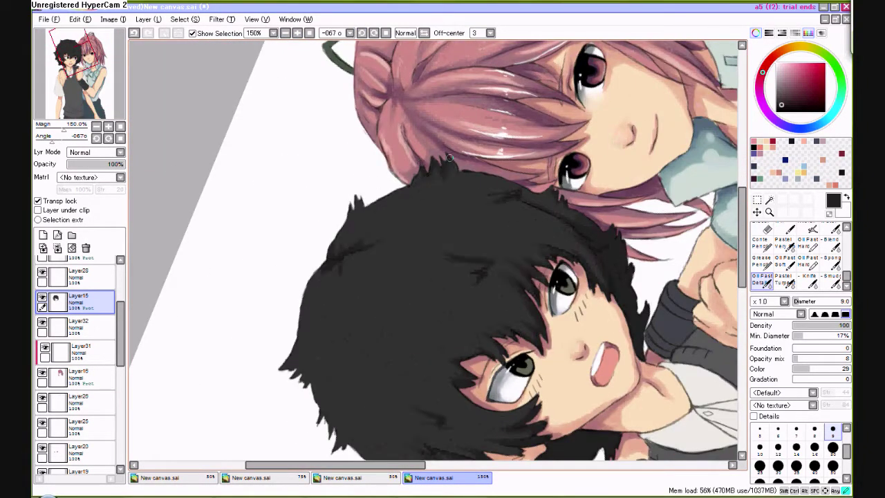
pyautogui.click(386, 32)
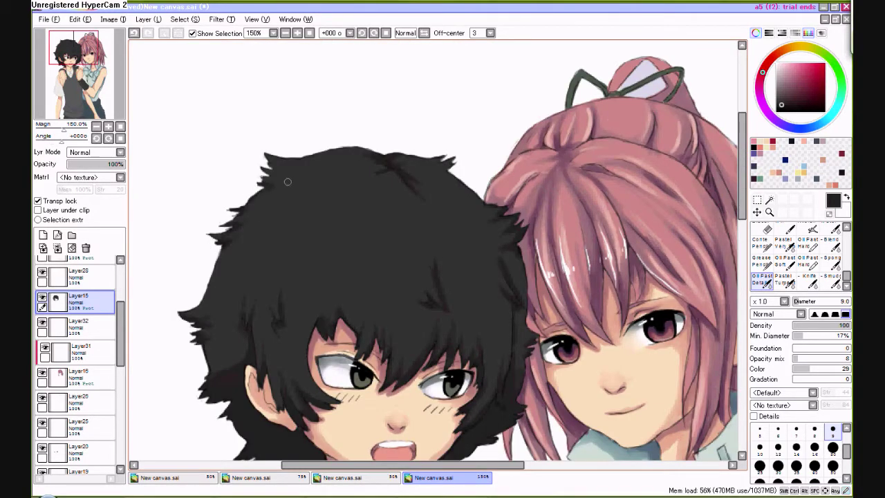
# Examine the whole illustration at different rotations to check the shaded black hair and the overall balance
pyautogui.hotkey('ctrl', 'Tab')
pyautogui.hotkey('ctrl', 'shift', 'Tab')
pyautogui.click(285, 33)
pyautogui.click(373, 32)
pyautogui.click(386, 33)
pyautogui.click(374, 33)
pyautogui.click(386, 33)
pyautogui.click(373, 33)
pyautogui.click(386, 33)
# Select Layer13 and adjust its saturation with Hue/Saturation
pyautogui.moveTo(119, 335); pyautogui.dragTo(118, 419)
pyautogui.click(59, 392)
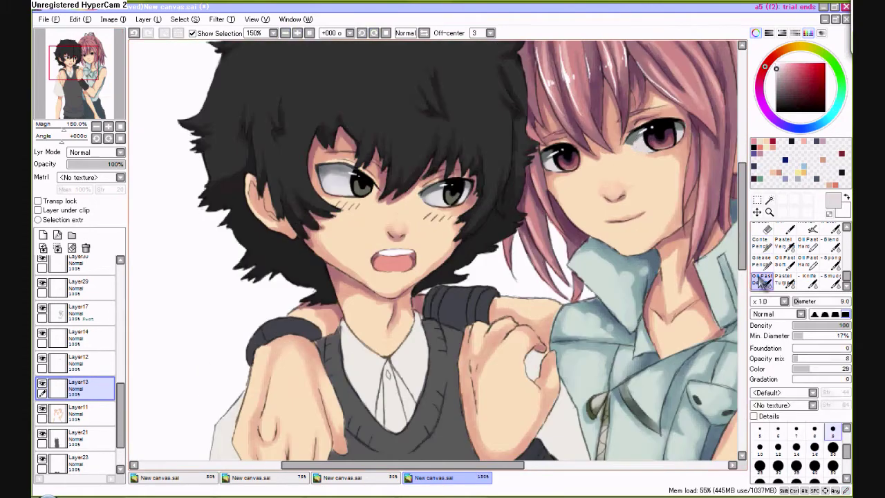
pyautogui.click(221, 19)
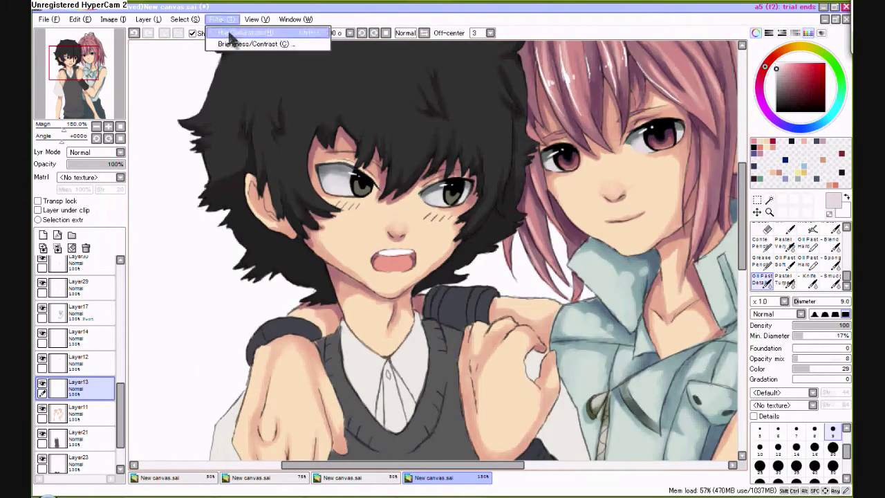
pyautogui.click(230, 33)
pyautogui.moveTo(733, 213); pyautogui.dragTo(750, 215)
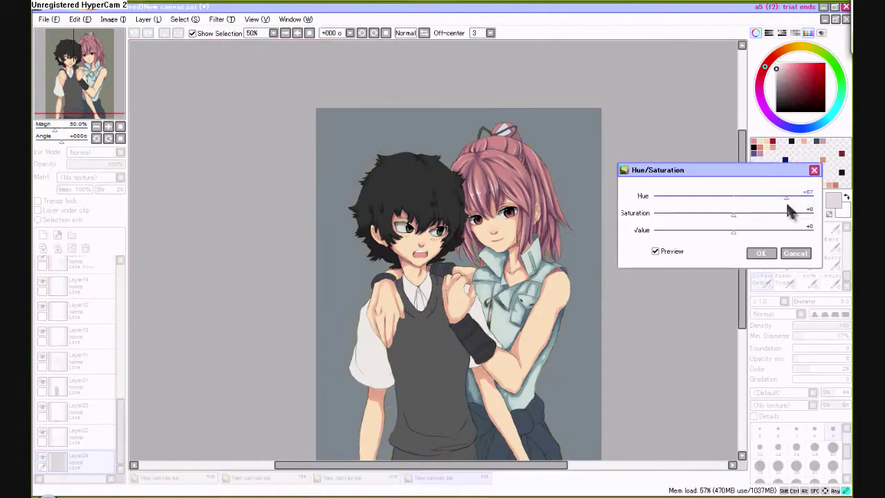
# Shift the hue of the gray background on Layer24 to a muted blue-purple with Hue/Saturation
pyautogui.click(761, 253)
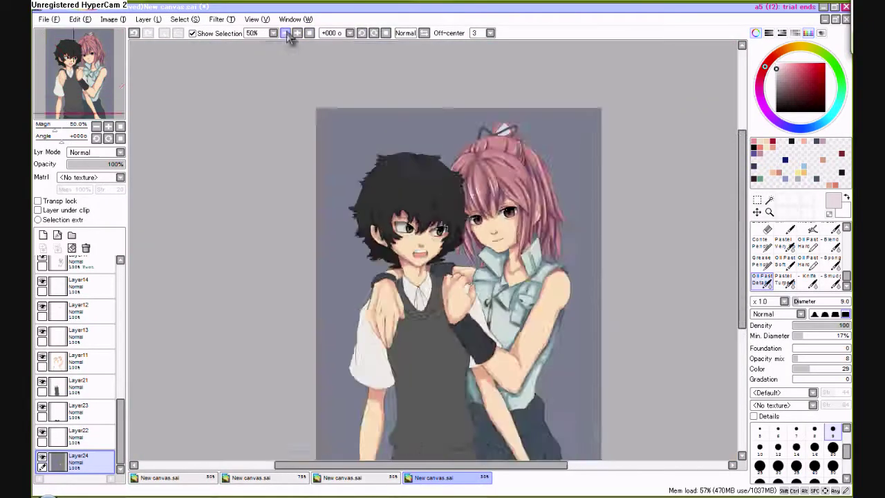
pyautogui.click(307, 34)
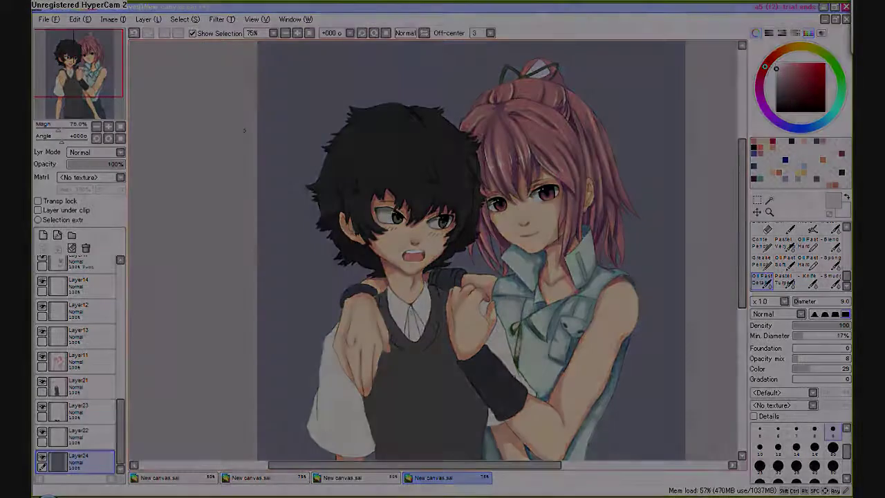